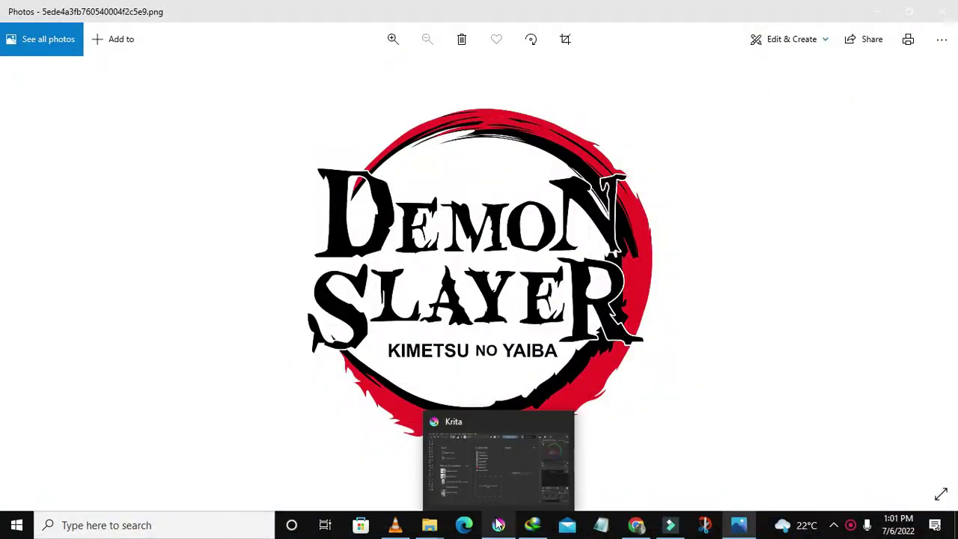
- Switch from the Demon Slayer logo in Photos to Krita's start screen
left_click(498, 525)
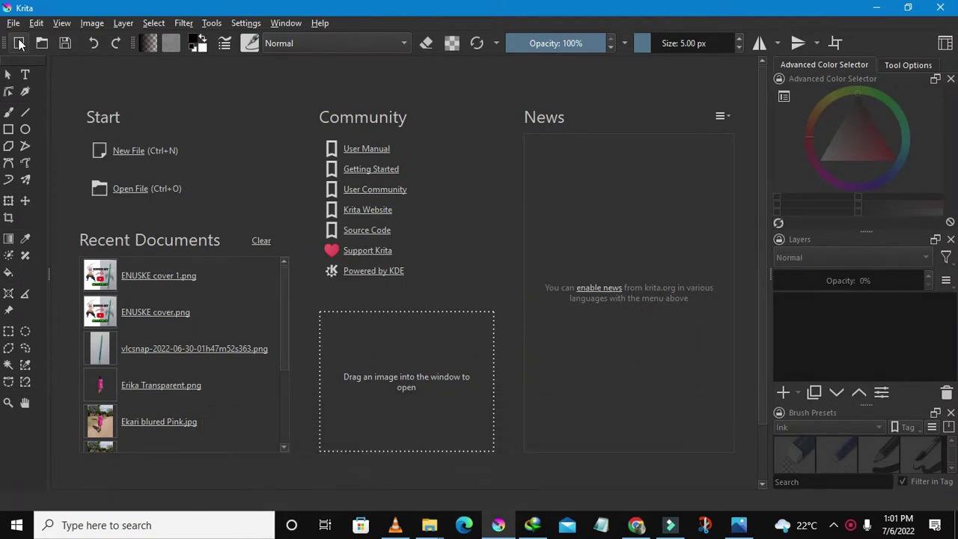
- Create a new blank 1280 × 720 px document in Krita
left_click(131, 152)
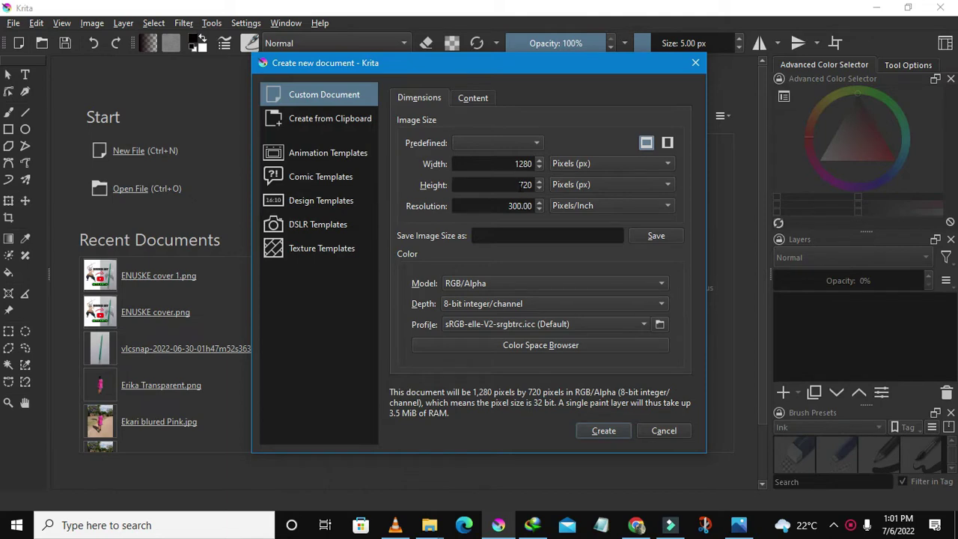
mouse_move(513, 63)
left_mouse_down()
mouse_move(479, 88)
mouse_move(487, 70)
left_mouse_up()
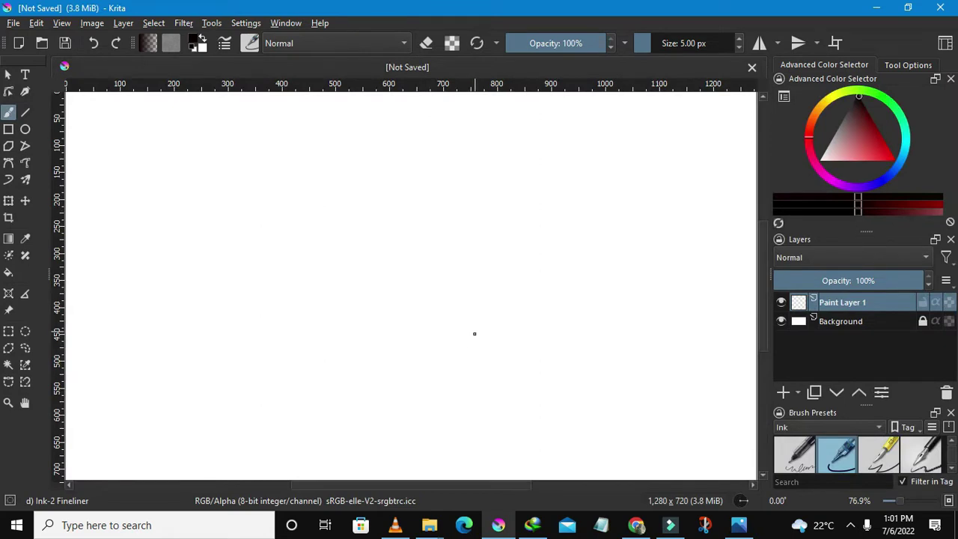
- Zoom the blank canvas out and back in, and lower the system volume
scroll(475, 334, "down", 2)
scroll(476, 358, "up", 1)
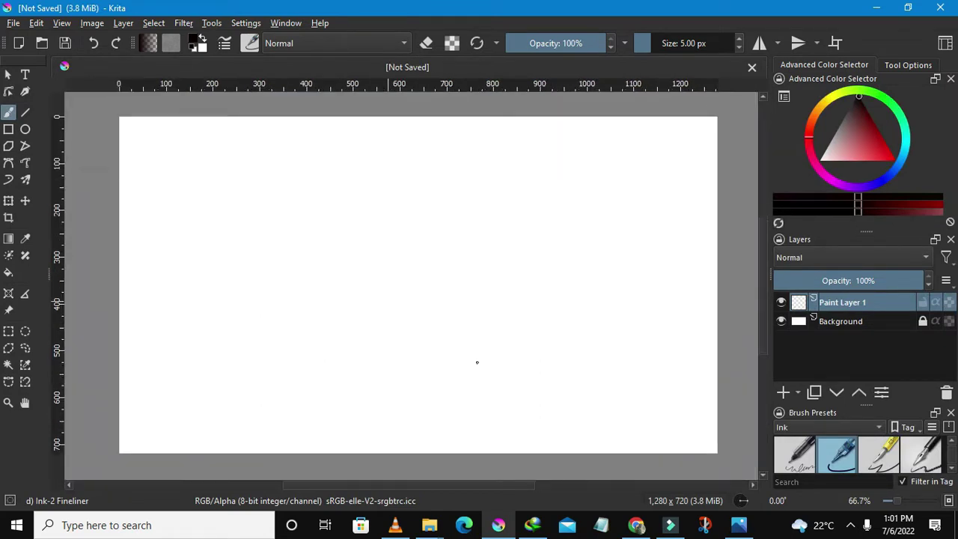
key("XF86AudioLowerVolume")
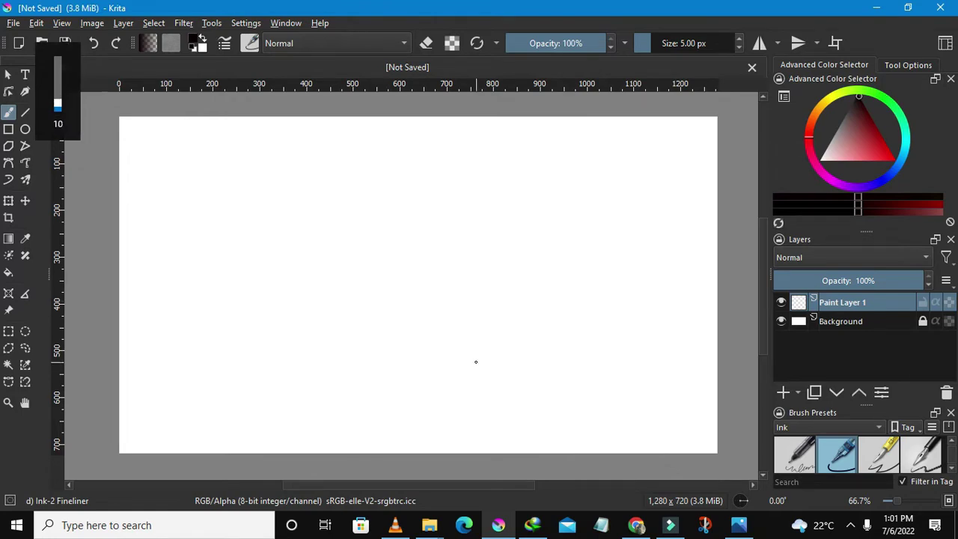
- Drag the Demon Slayer logo PNG from Downloads onto the canvas as a new layer
left_click(428, 526)
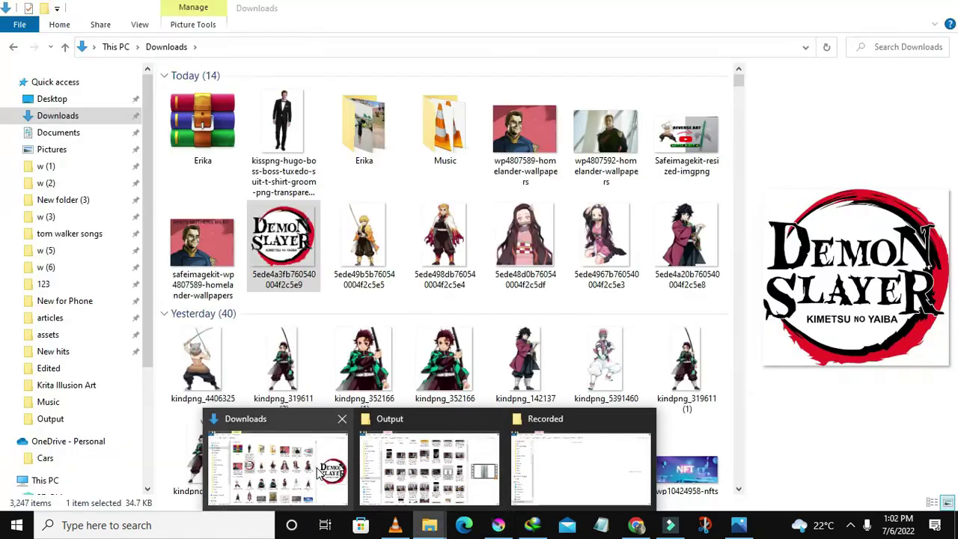
left_click(322, 468)
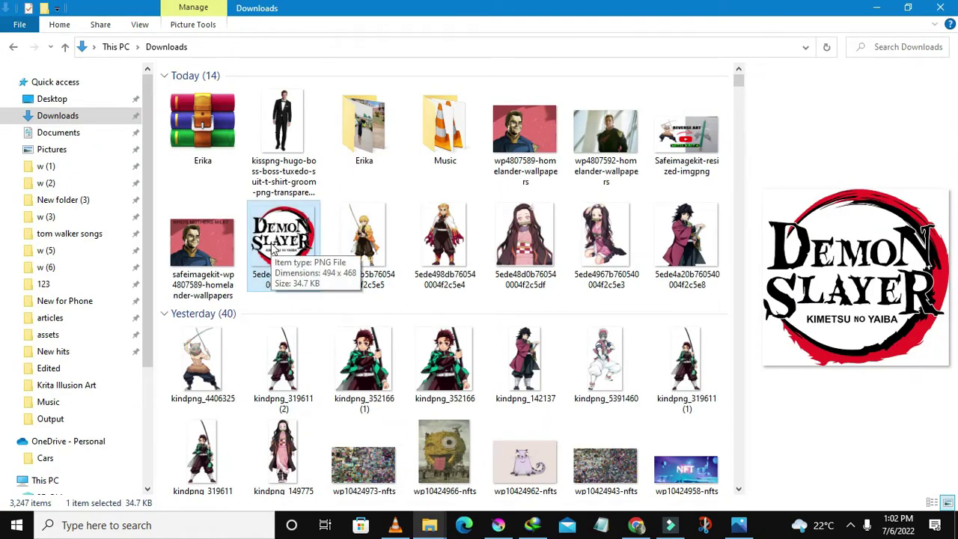
mouse_move(273, 251)
left_mouse_down()
mouse_move(298, 292)
mouse_move(454, 342)
left_mouse_up()
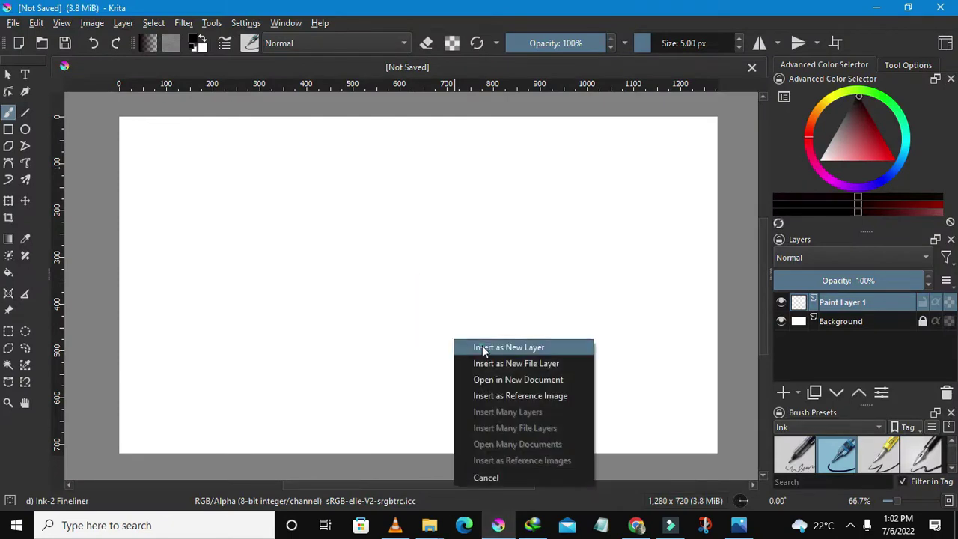
left_click(482, 345)
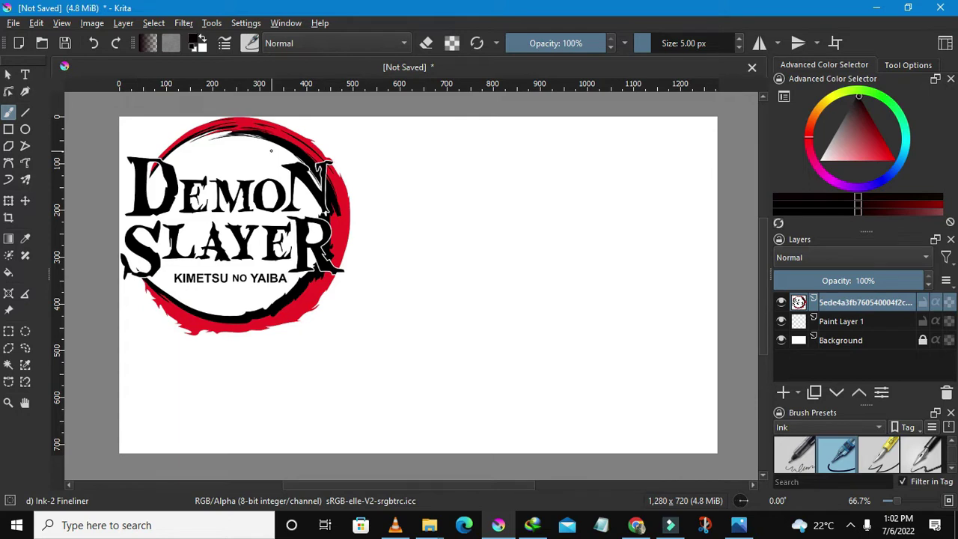
- Move the Demon Slayer logo layer from the top-left corner toward the canvas centre
left_click(25, 201)
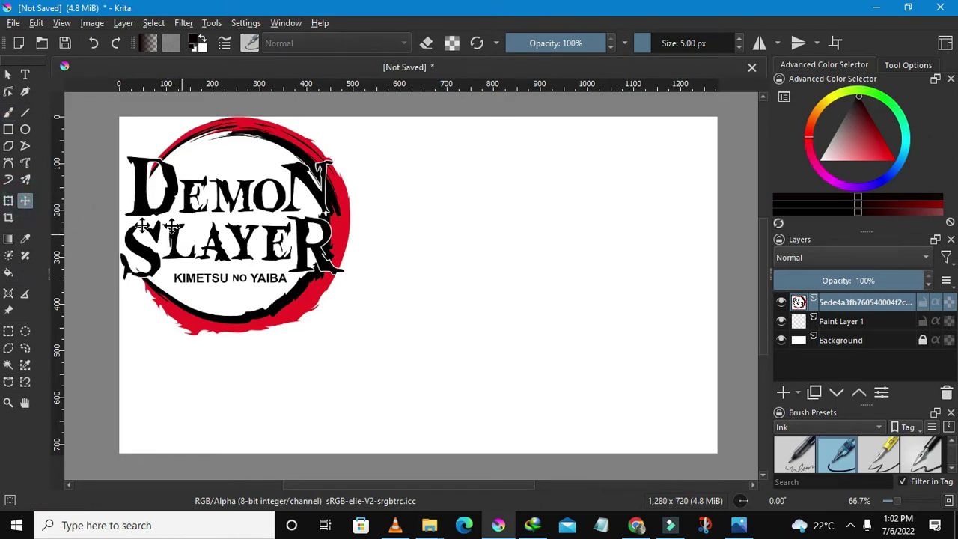
left_click_drag(180, 216, 259, 262)
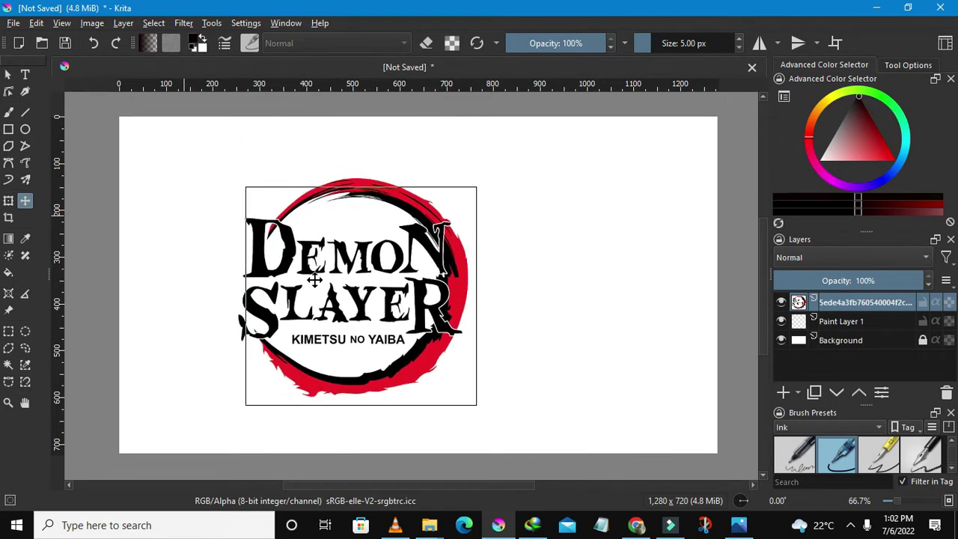
mouse_move(259, 262)
left_mouse_down()
mouse_move(374, 273)
mouse_move(363, 273)
left_mouse_up()
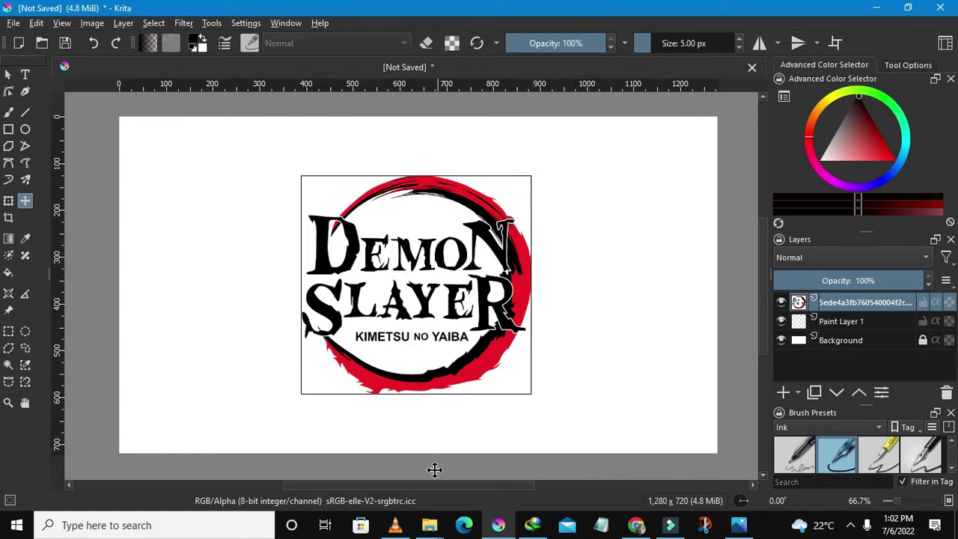
left_click(431, 524)
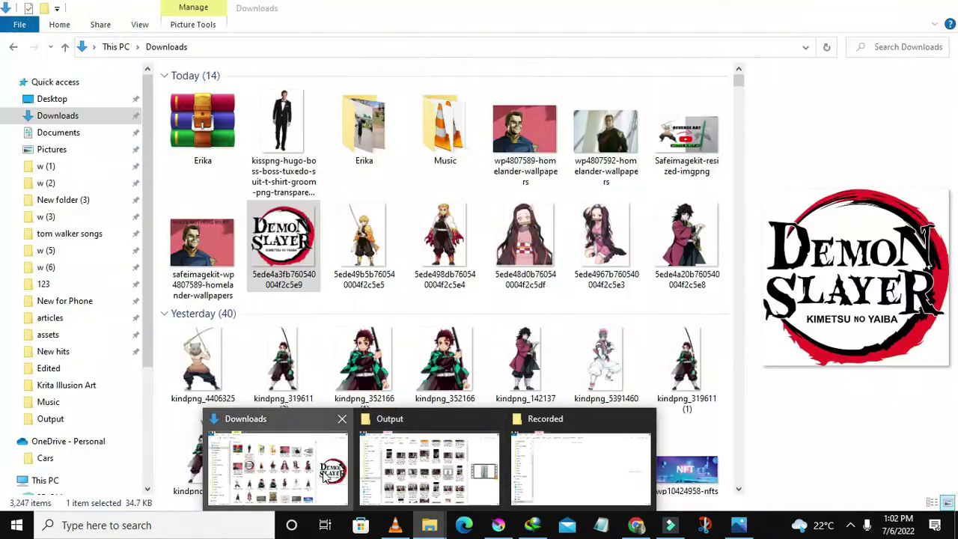
- Drag the Rengoku character PNG from Downloads onto the Krita canvas
left_click(324, 470)
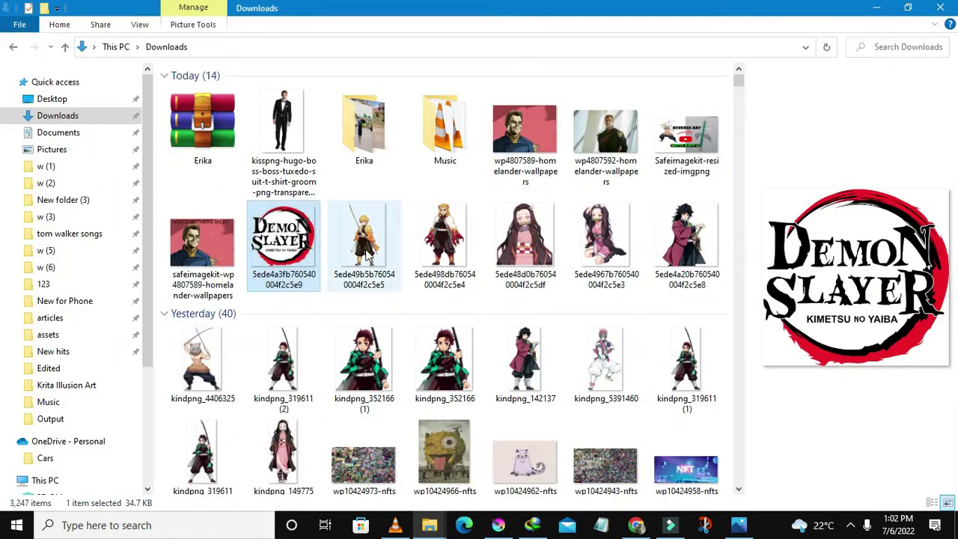
mouse_move(444, 238)
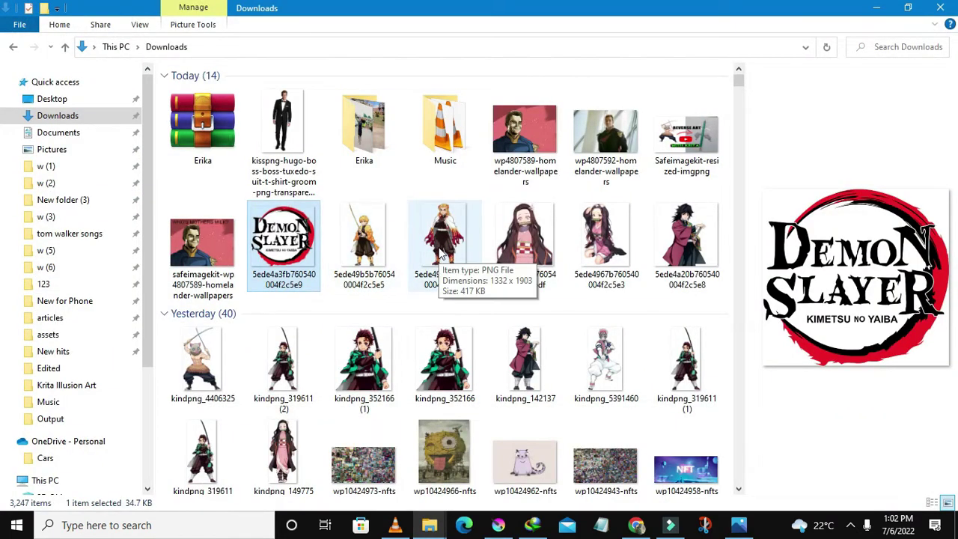
mouse_move(442, 246)
left_mouse_down()
mouse_move(432, 254)
mouse_move(466, 424)
left_mouse_up()
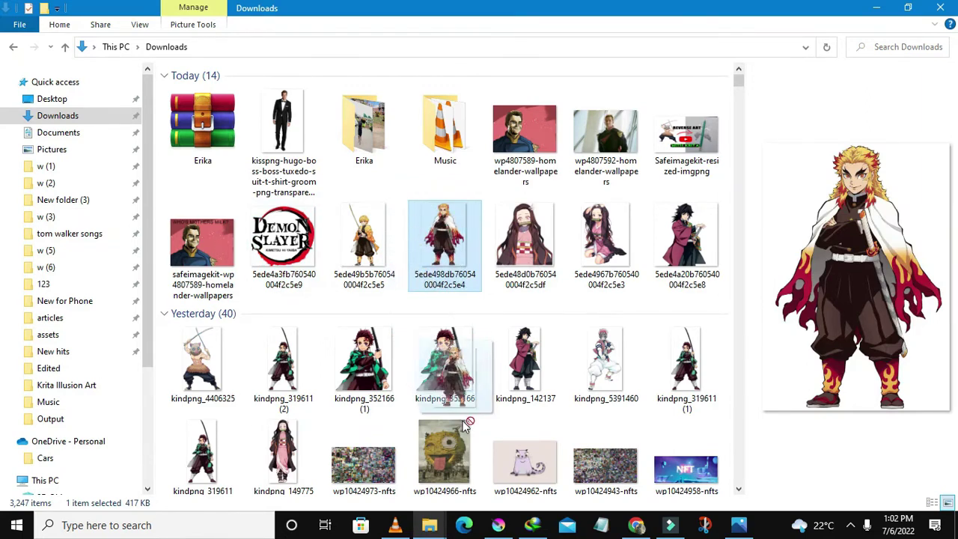
mouse_move(466, 423)
left_mouse_down()
mouse_move(500, 529)
mouse_move(420, 327)
left_mouse_up()
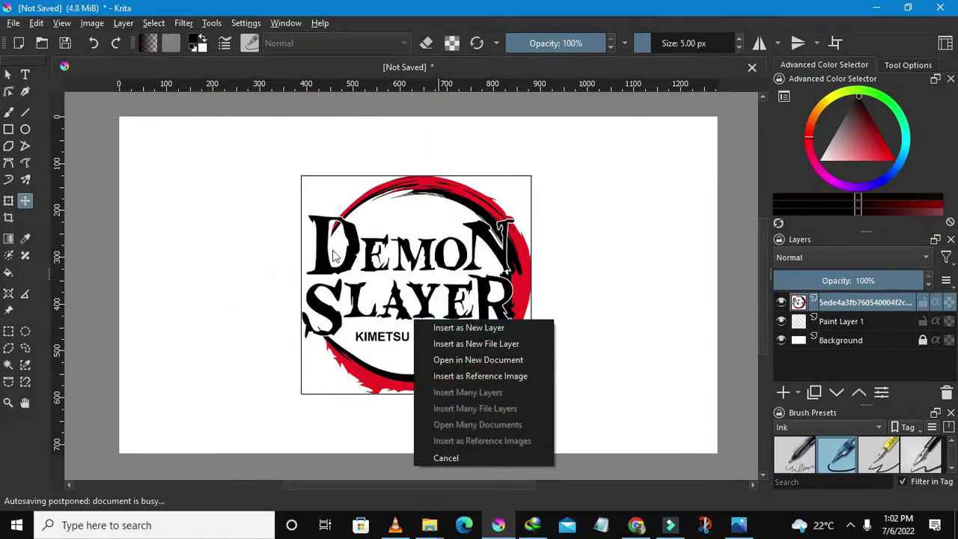
- Insert Rengoku as a new layer and settle it just right of the logo
left_click(448, 330)
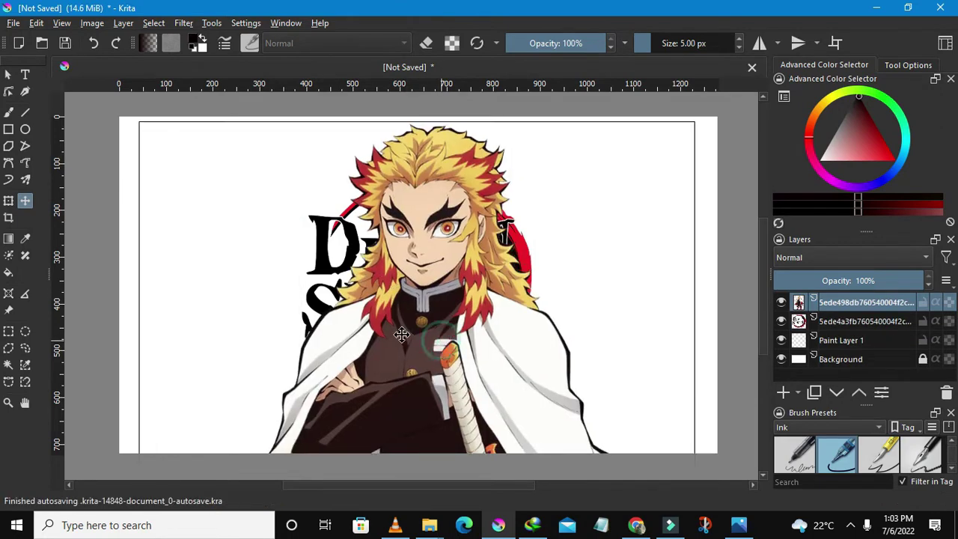
mouse_move(371, 280)
left_mouse_down()
mouse_move(247, 309)
mouse_move(409, 273)
mouse_move(532, 263)
left_mouse_up()
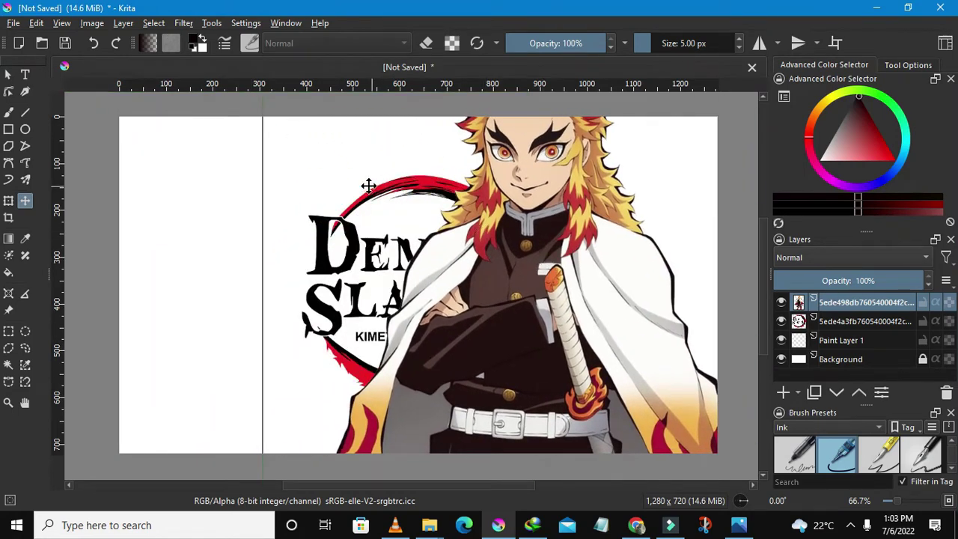
scroll(369, 186, "down", 4, "ctrl")
scroll(393, 201, "up", 1, "ctrl")
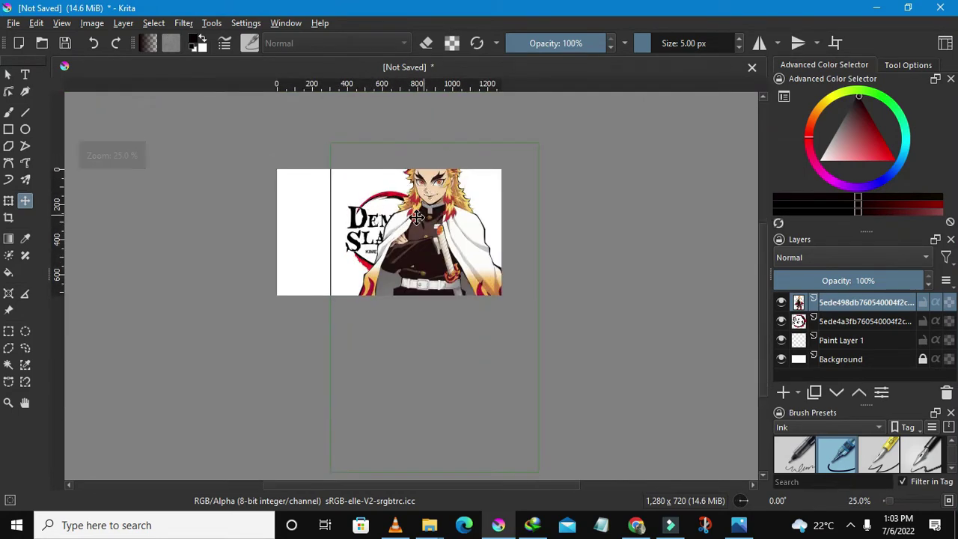
left_click_drag(417, 217, 266, 215)
mouse_move(337, 214)
left_mouse_down()
mouse_move(397, 215)
mouse_move(419, 241)
mouse_move(443, 247)
left_mouse_up()
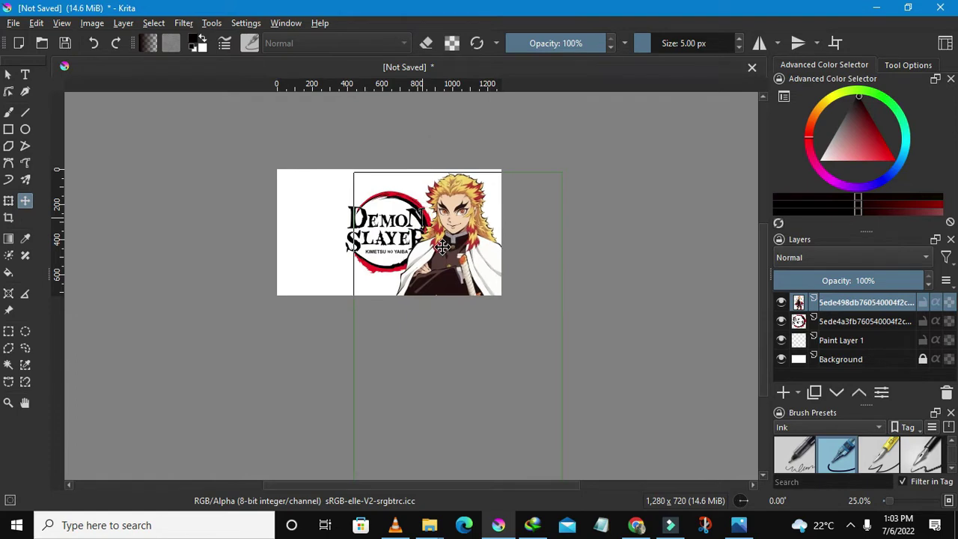
scroll(394, 250, "up", 1)
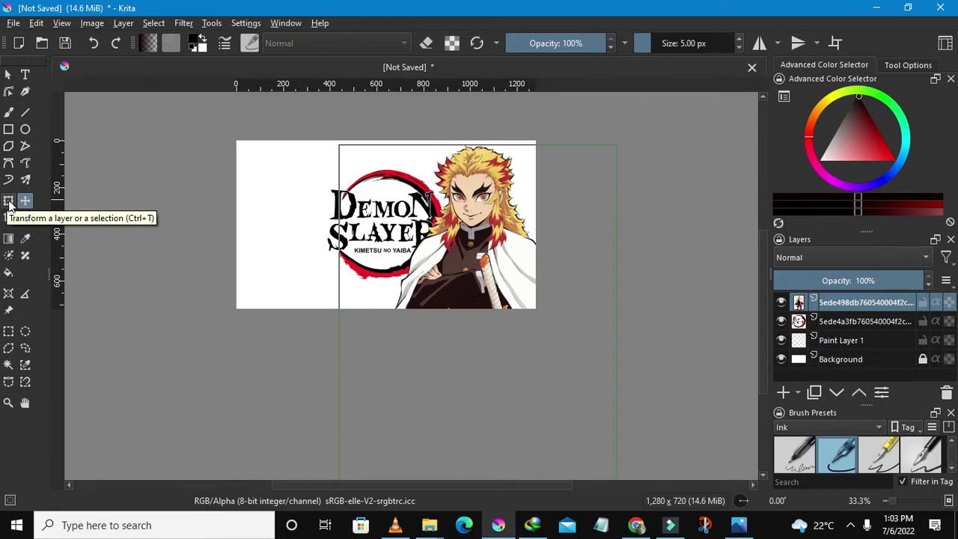
- Scale the Rengoku layer down from its corner and move it into the banner's right side
left_click(9, 202)
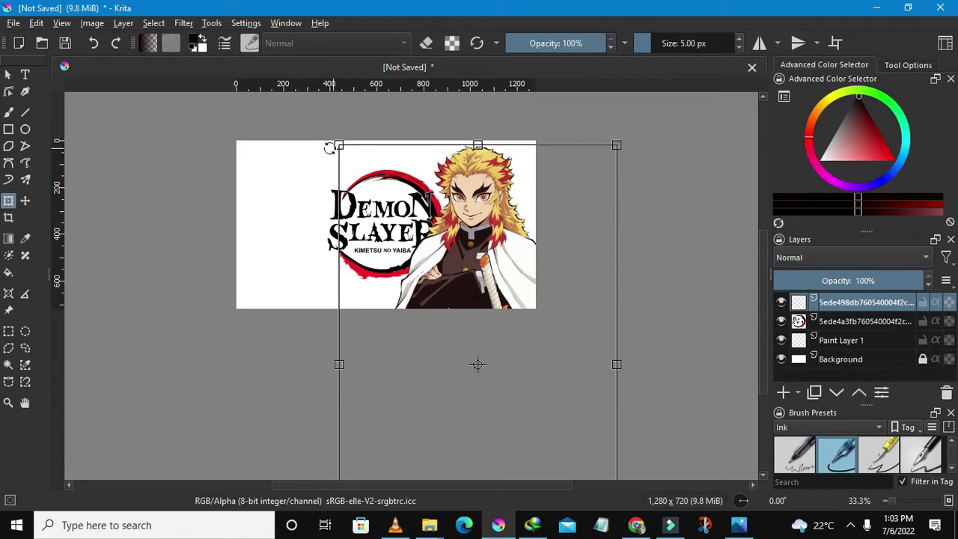
left_click_drag(339, 146, 425, 276)
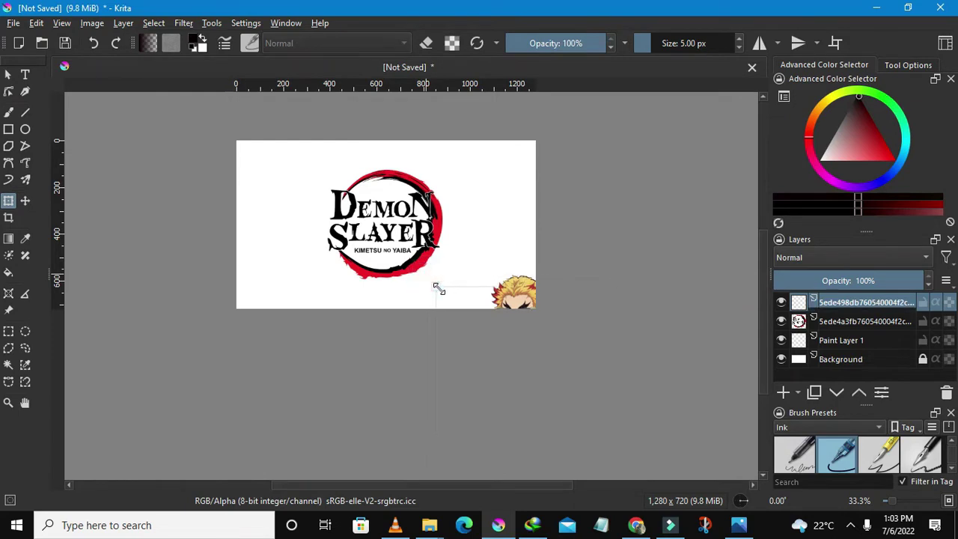
left_click_drag(425, 265, 444, 301)
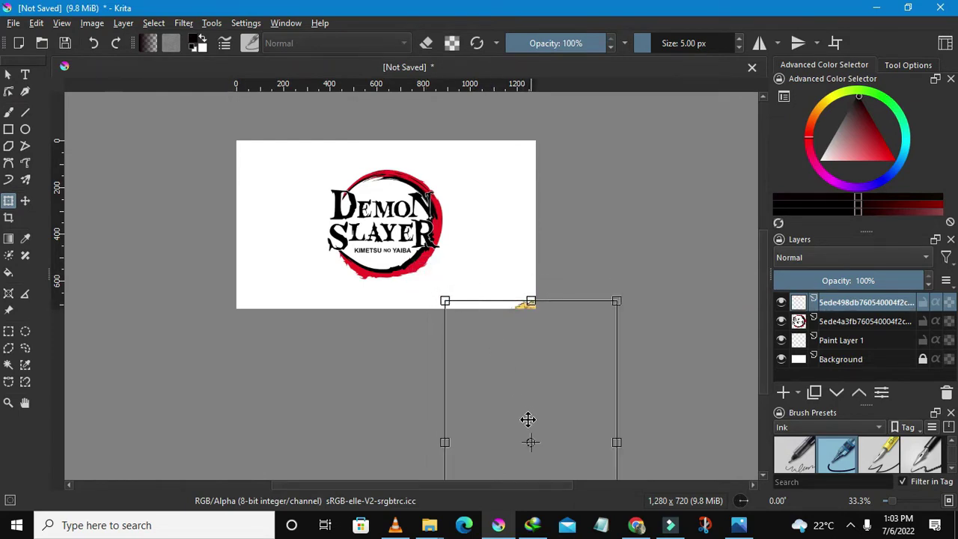
left_click_drag(543, 428, 506, 271)
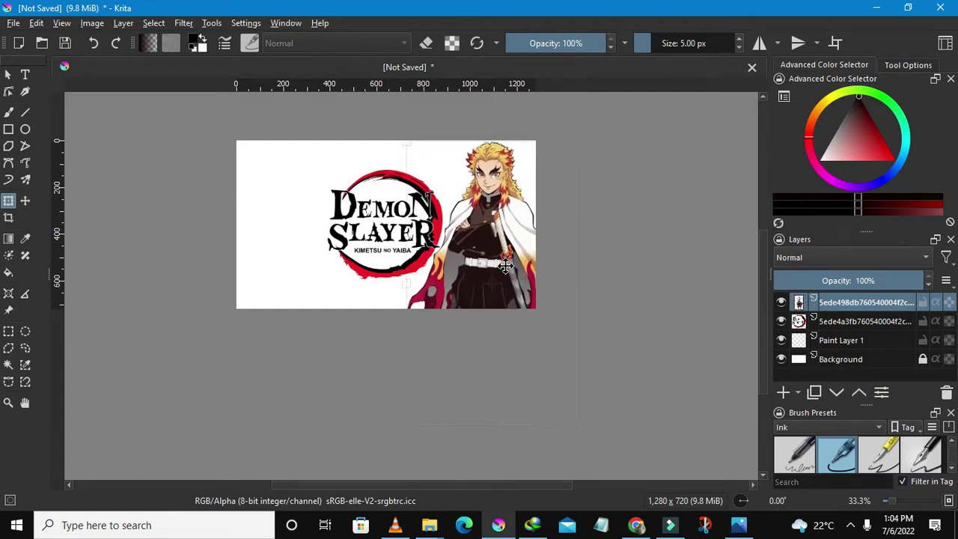
scroll(376, 246, "up", 2)
scroll(376, 245, "down", 1)
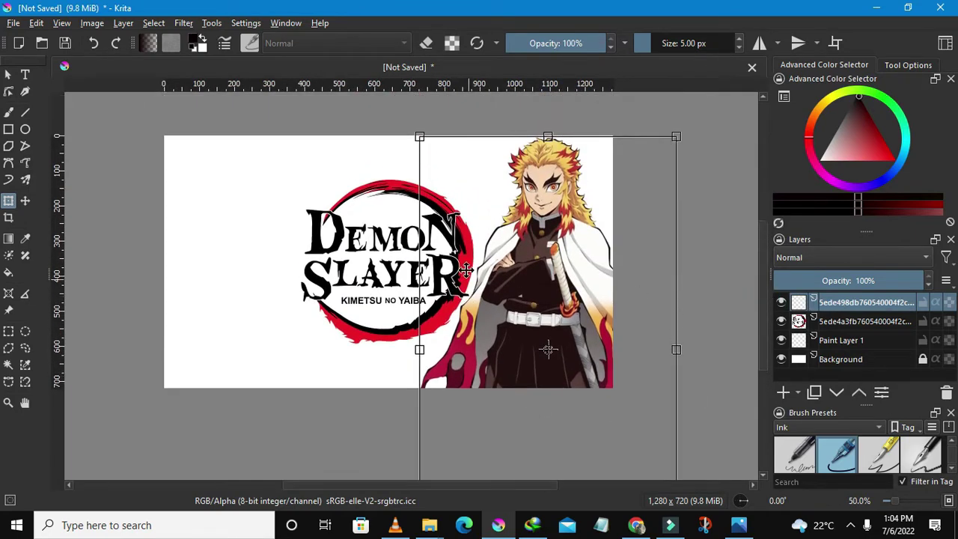
scroll(545, 303, "down", 1)
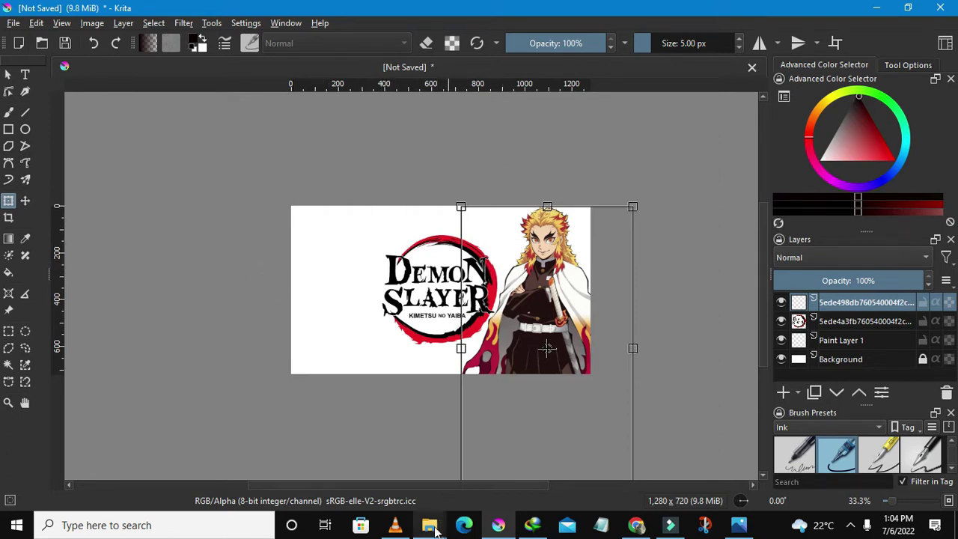
left_click(430, 525)
- Drag kindpng_5391460 from the Downloads folder onto the Krita canvas
left_click(322, 482)
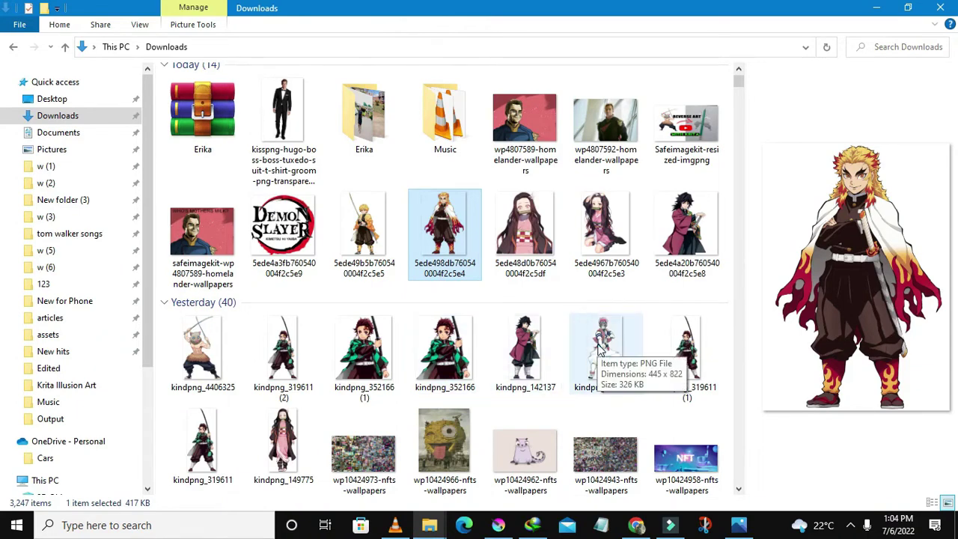
left_click_drag(603, 350, 596, 323)
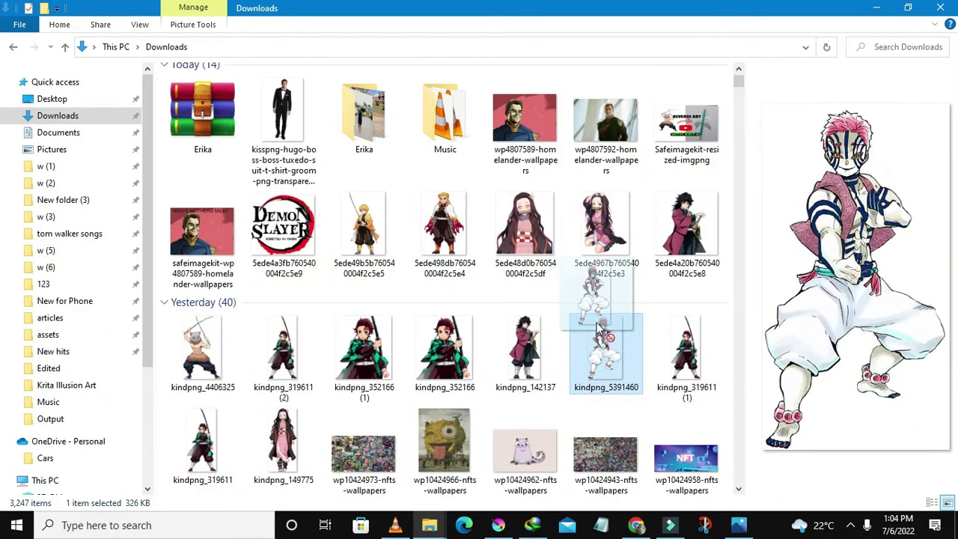
mouse_move(597, 322)
left_mouse_down()
mouse_move(584, 309)
mouse_move(491, 329)
mouse_move(481, 405)
mouse_move(494, 454)
mouse_move(502, 433)
mouse_move(498, 526)
mouse_move(488, 453)
mouse_move(407, 322)
left_mouse_up()
- Insert kindpng_5391460 as a new layer, shrink it and move it up-left
left_click(450, 329)
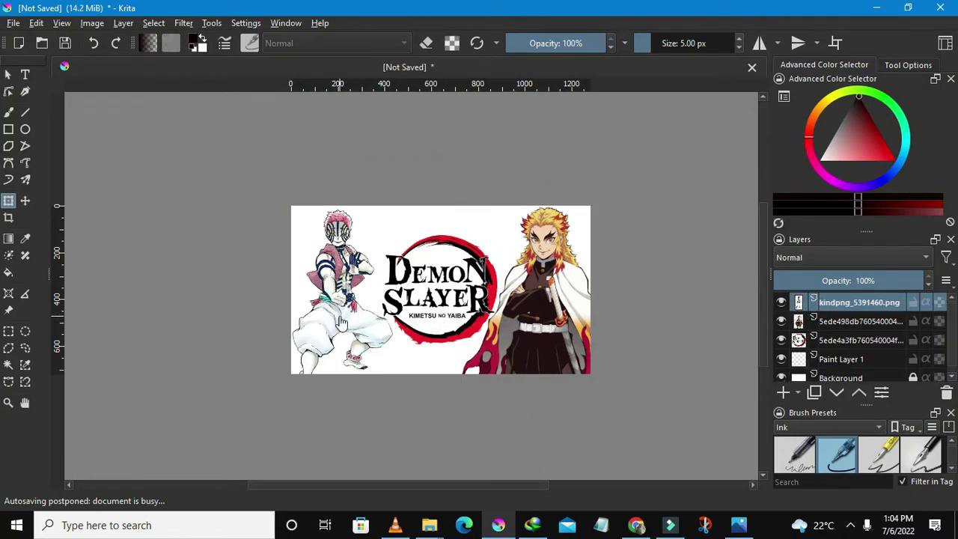
scroll(340, 321, "up", 1)
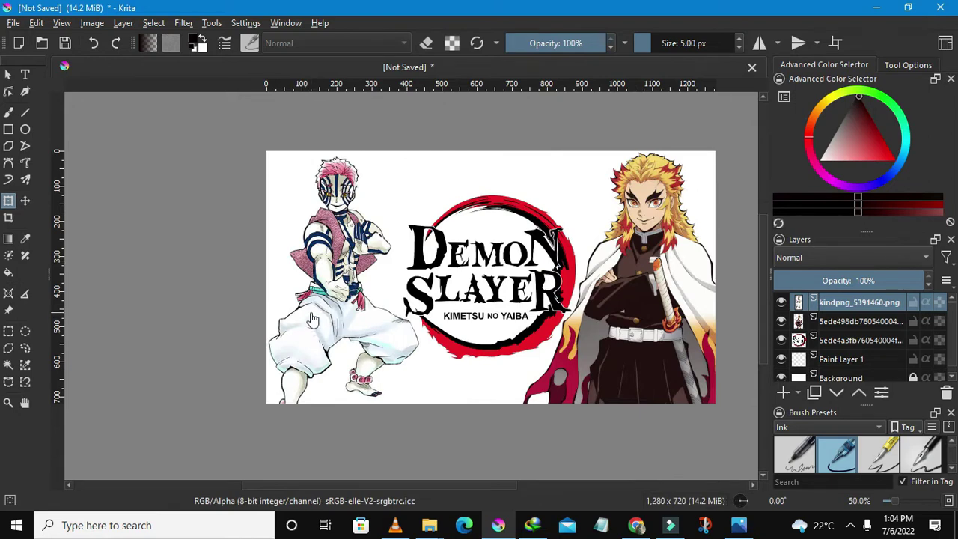
left_click(317, 291)
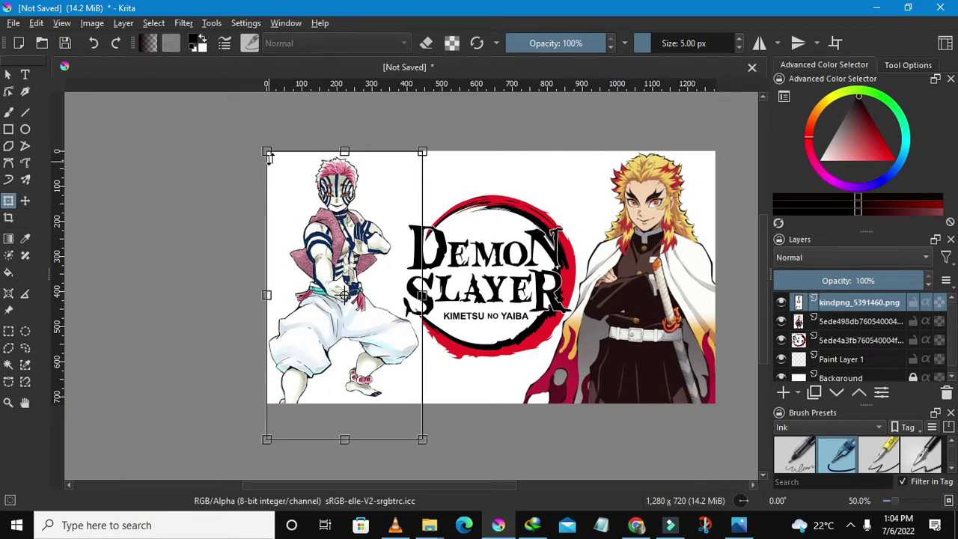
left_click_drag(266, 153, 331, 253)
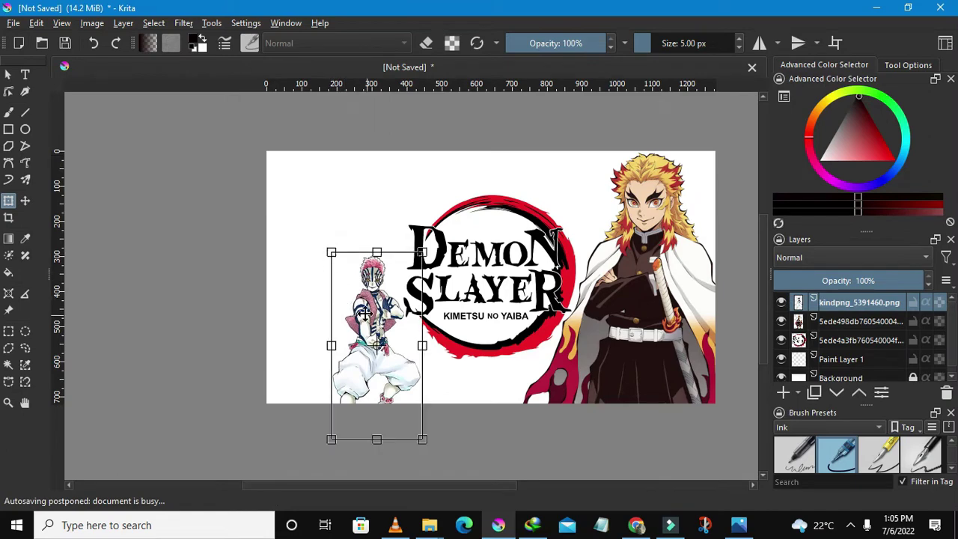
left_click_drag(365, 313, 327, 263)
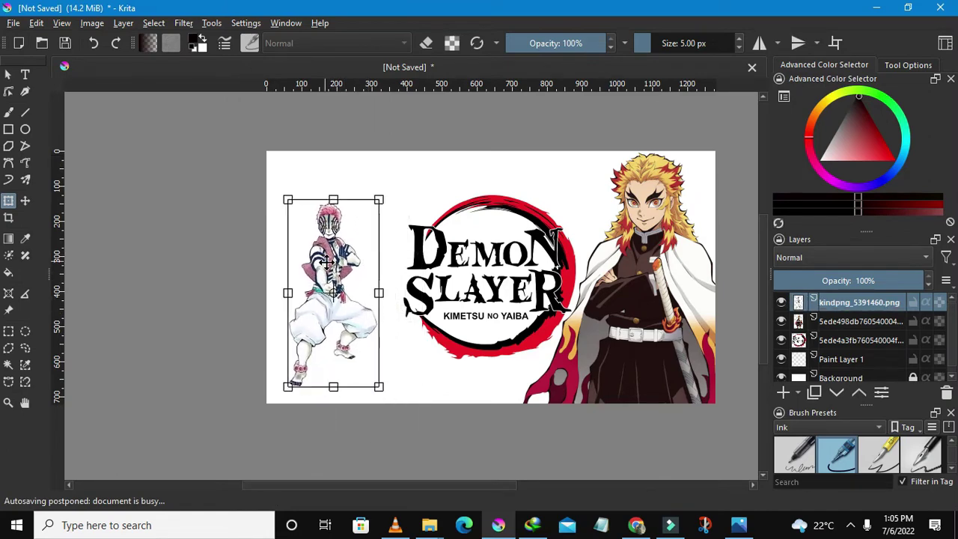
- Refine the character's placement, enlarging it slightly and shifting it about 30 px right
scroll(327, 261, "down", 1)
scroll(341, 262, "up", 1)
left_click(348, 262)
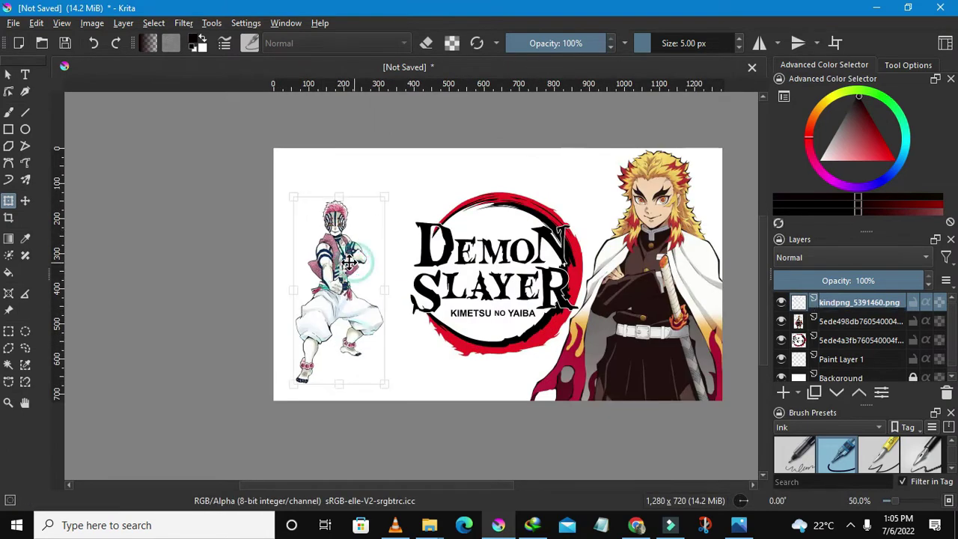
mouse_move(348, 262)
left_mouse_down()
mouse_move(340, 247)
mouse_move(324, 262)
mouse_move(313, 284)
mouse_move(317, 321)
left_mouse_up()
scroll(440, 268, "down", 1)
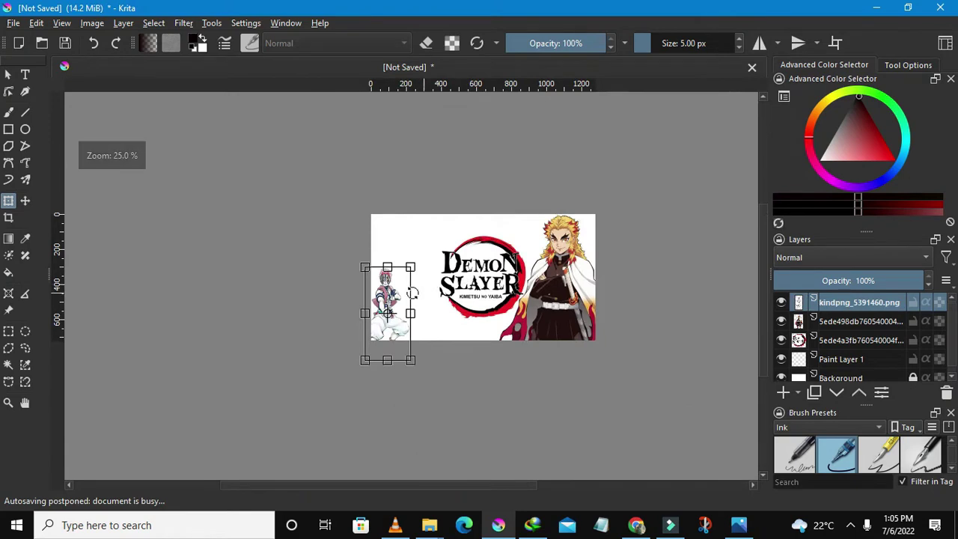
scroll(464, 287, "up", 1)
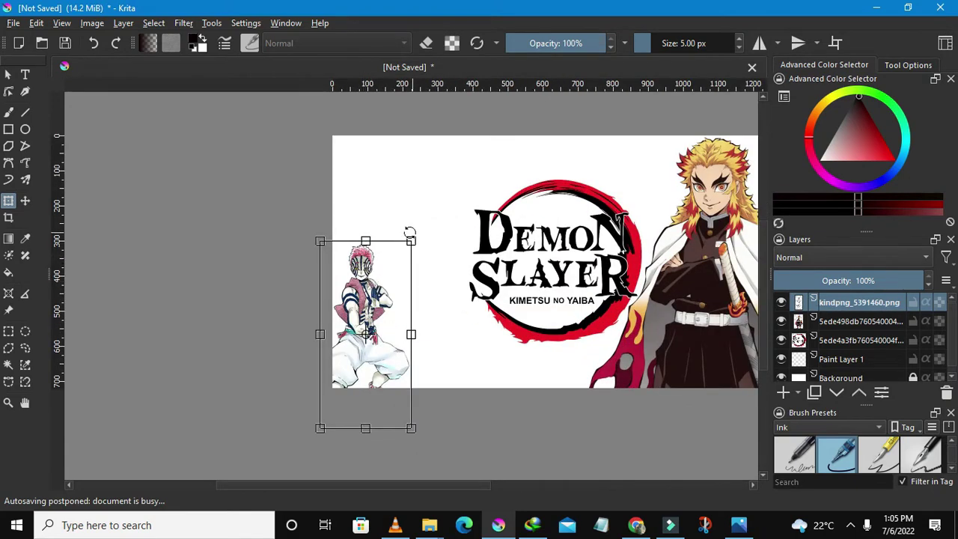
left_click_drag(411, 241, 439, 214)
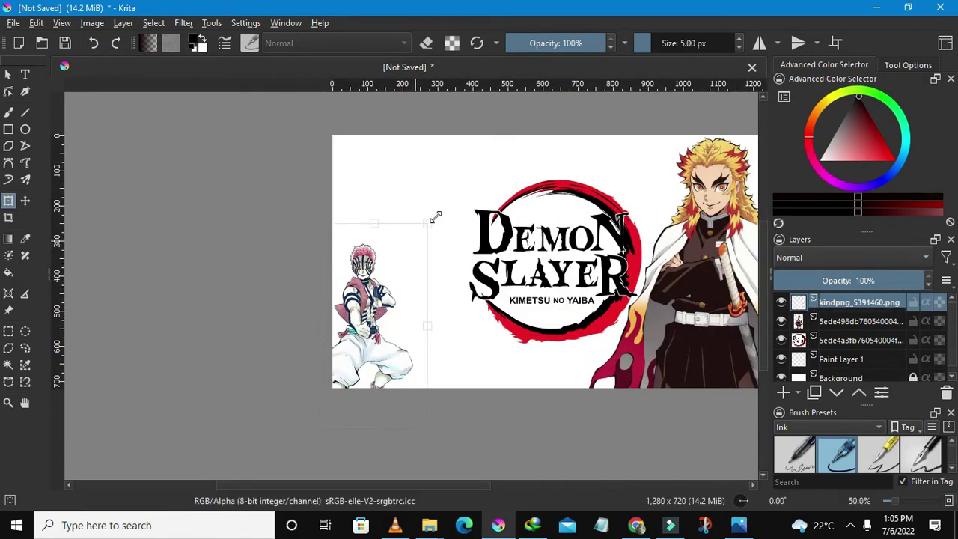
left_click_drag(374, 290, 404, 278)
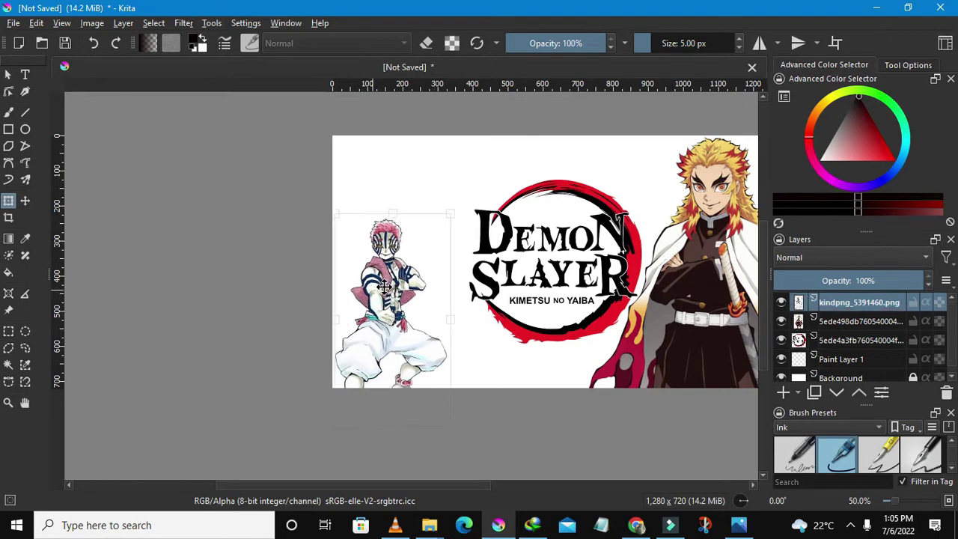
- Zoom out to check the banner layout and nudge the character slightly right and down
key("minus")
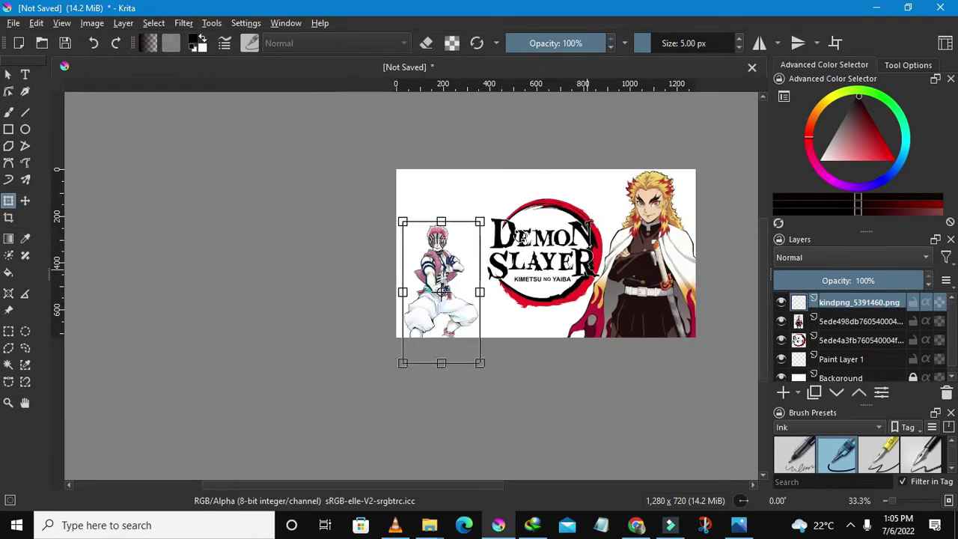
key("minus")
key("plus")
key("plus")
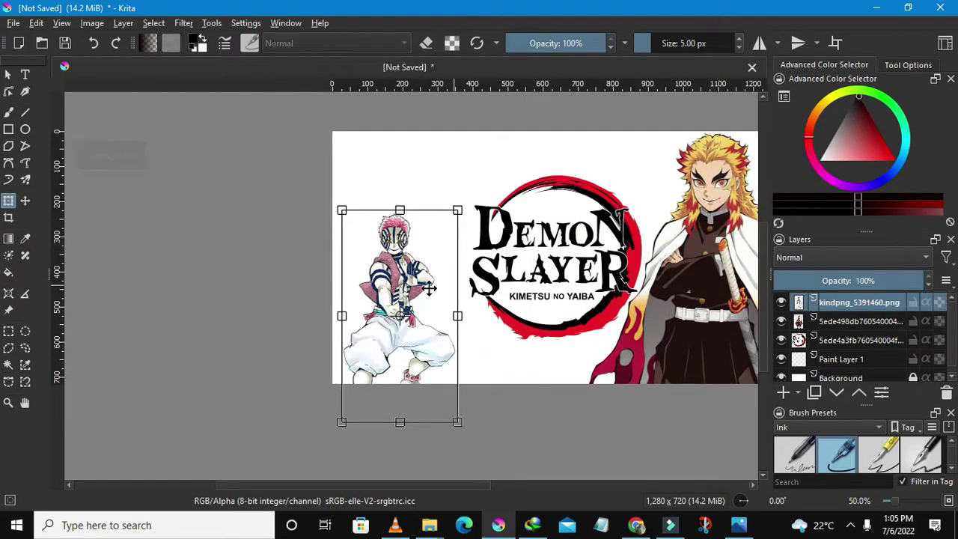
left_click_drag(420, 286, 429, 287)
key("minus")
key("minus")
key("minus")
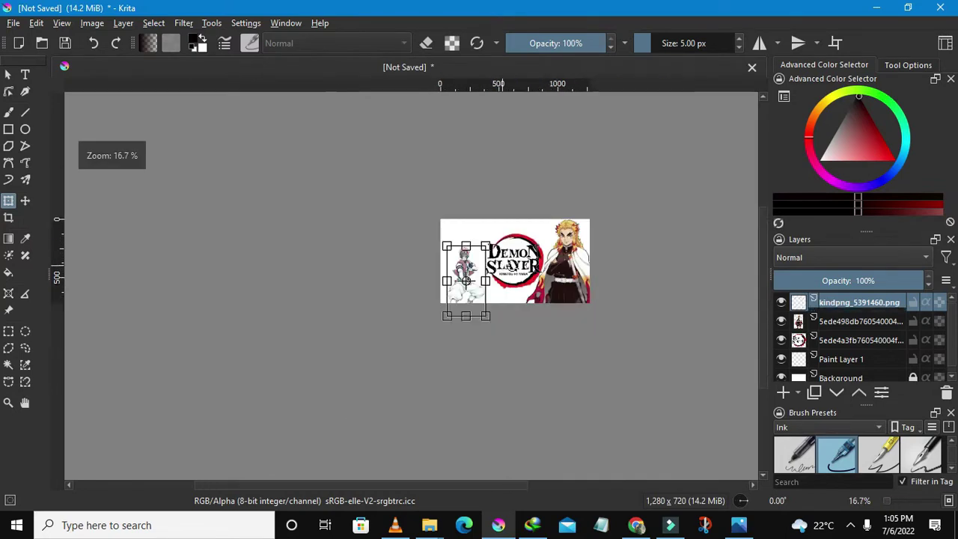
key("plus")
key("plus")
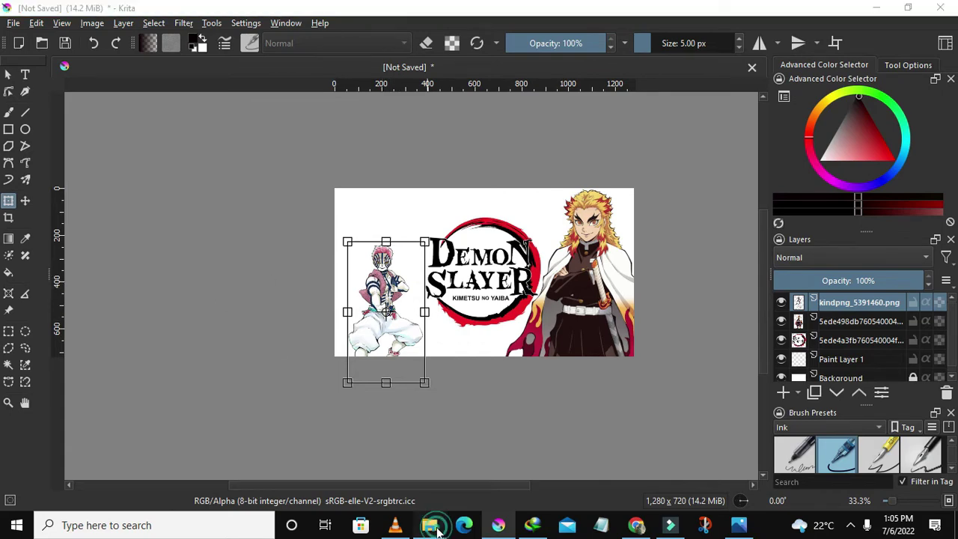
mouse_move(430, 526)
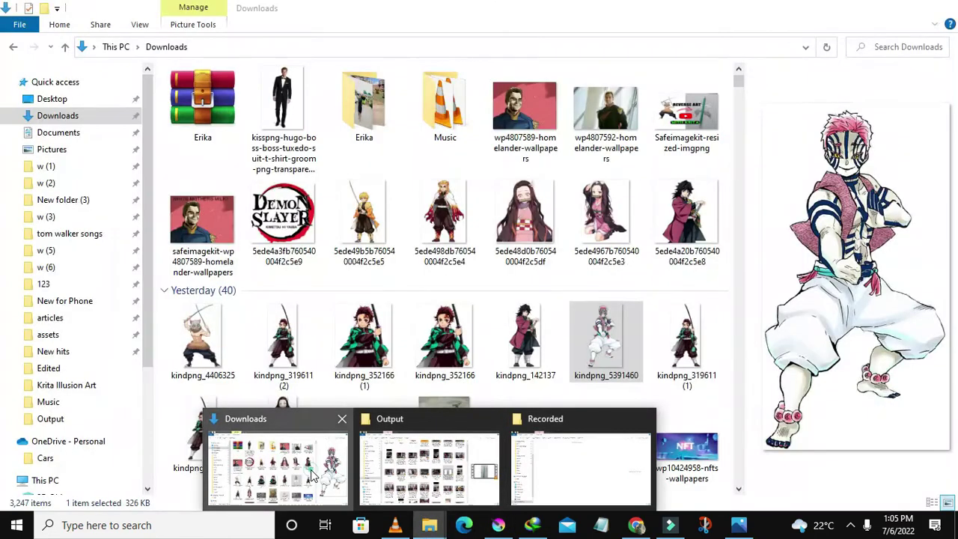
- Insert the maroon-robed swordsman image 5ede4a20b760540004f2c5e8 from Downloads as a new banner layer
left_click(312, 475)
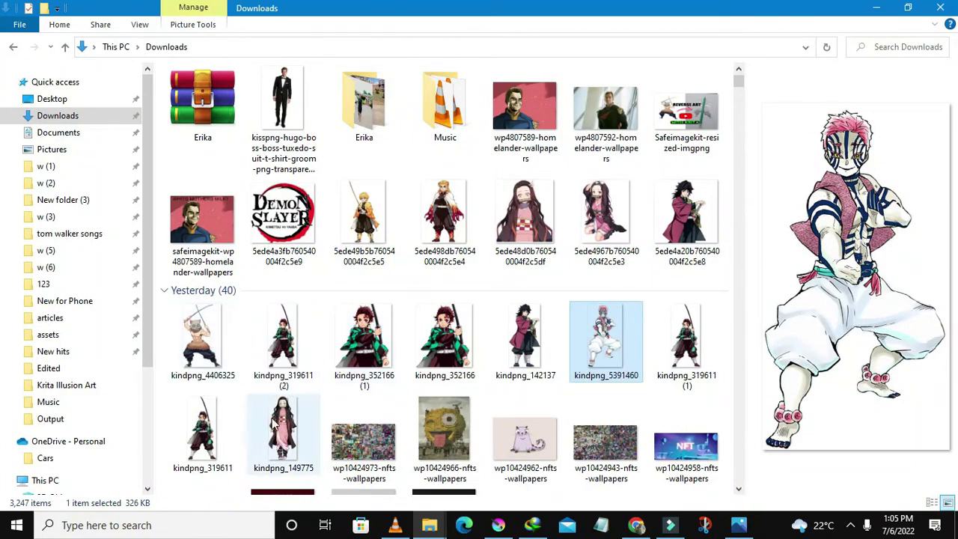
left_click_drag(282, 426, 423, 346)
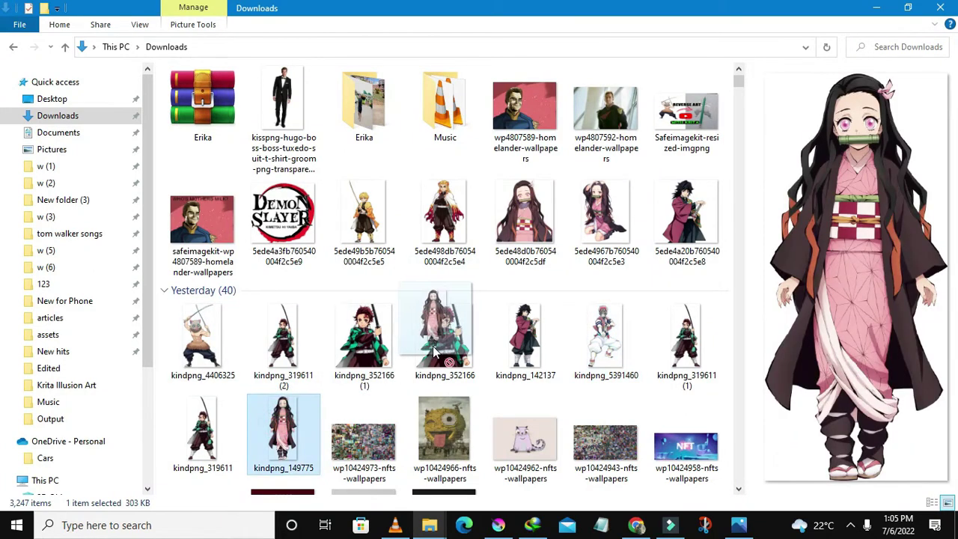
left_click_drag(423, 346, 284, 385)
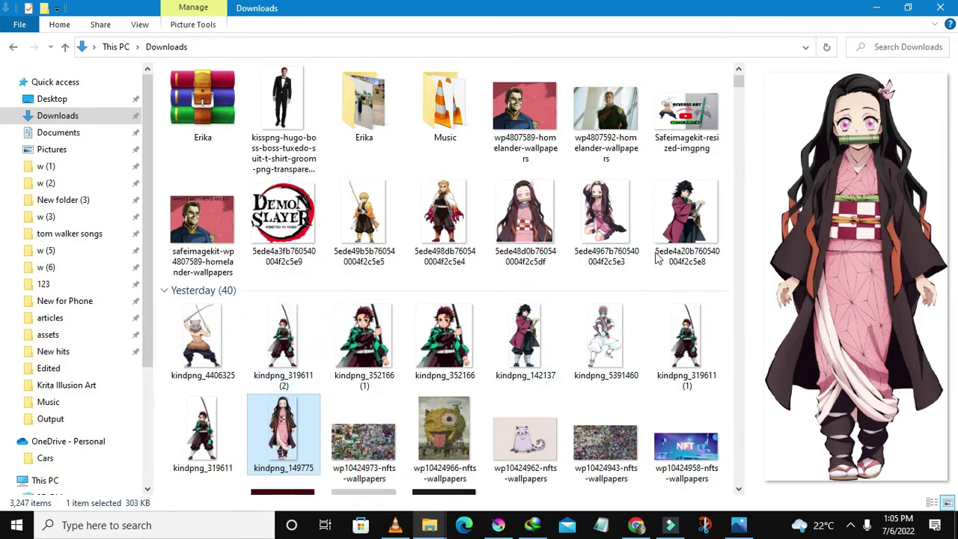
left_click_drag(683, 218, 516, 533)
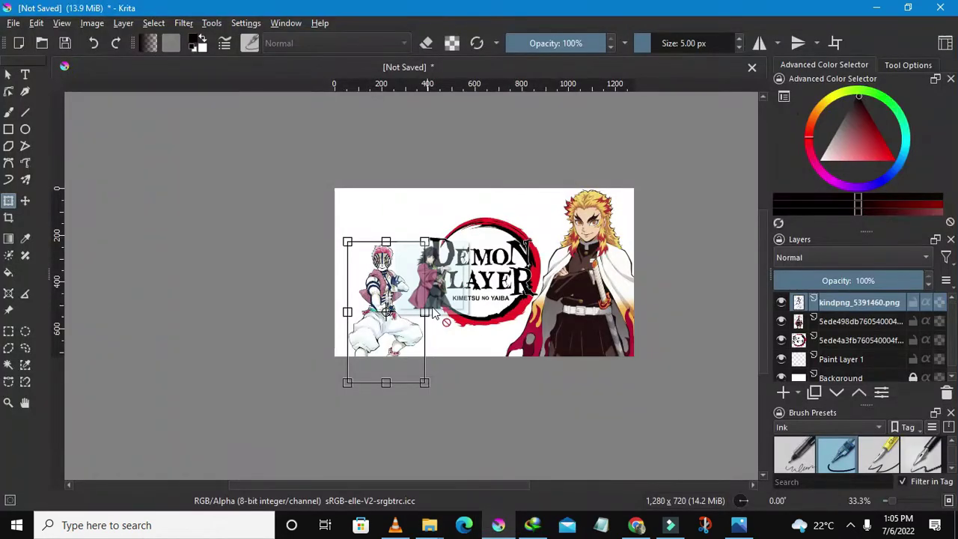
left_click_drag(516, 533, 434, 318)
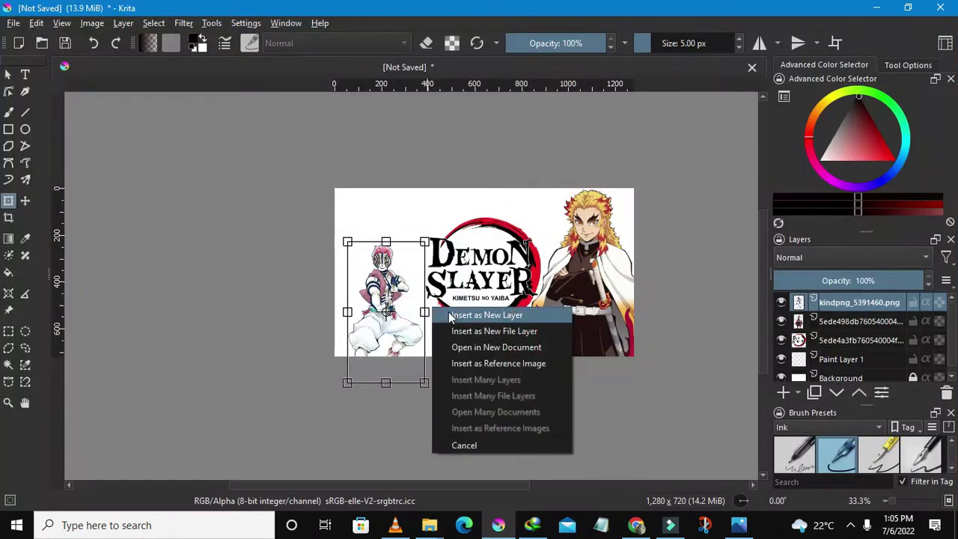
left_click(451, 316)
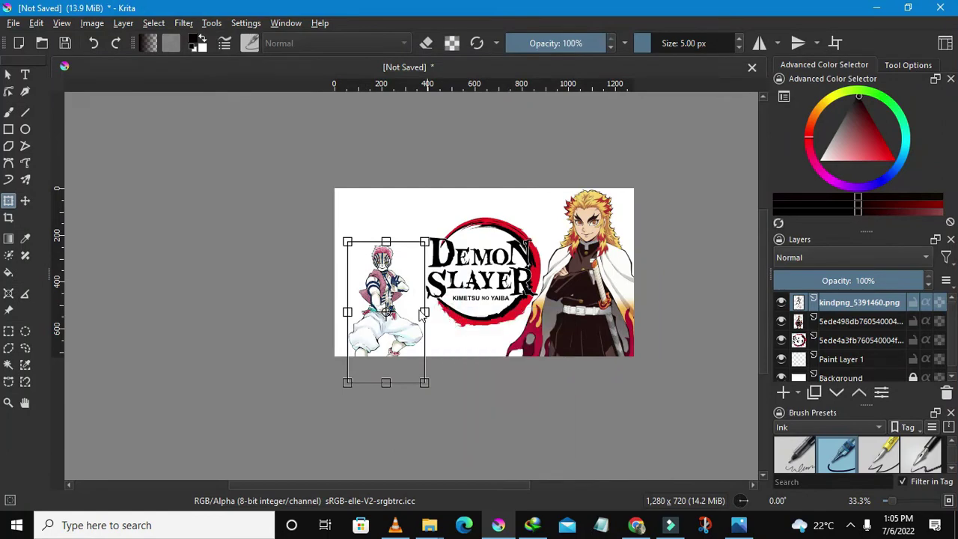
- Move the small maroon-robed swordsman from the banner's top-left down to the bottom-left corner
key("ctrl+v")
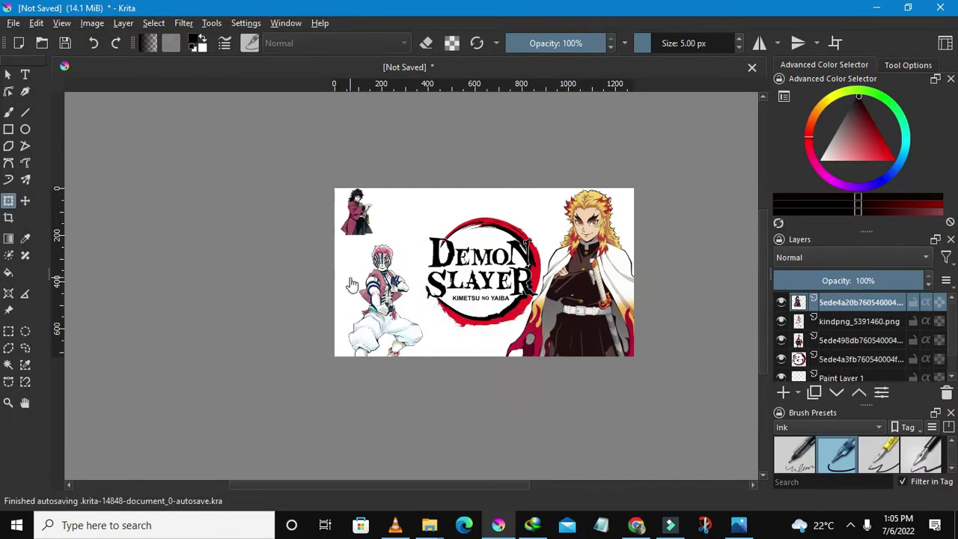
scroll(358, 218, "up", 2)
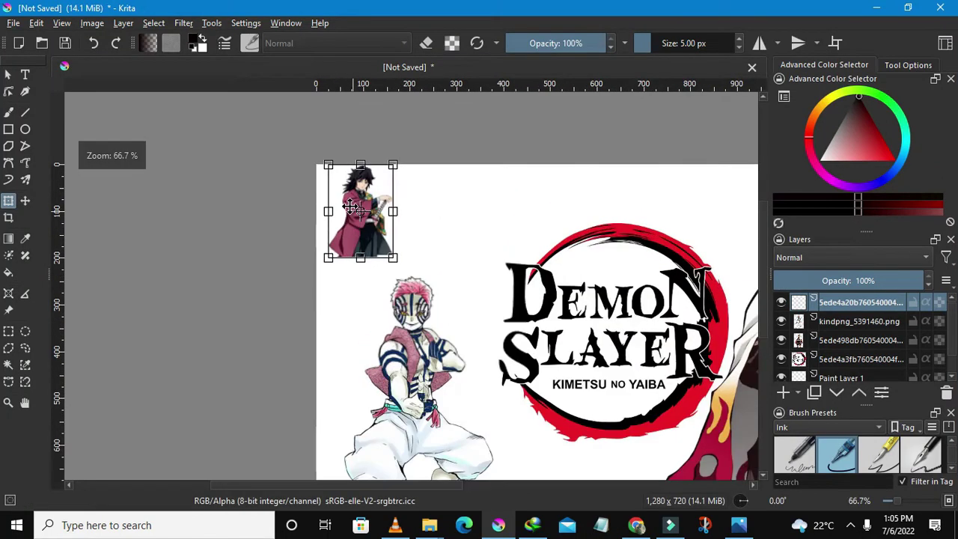
left_click_drag(358, 283, 348, 449)
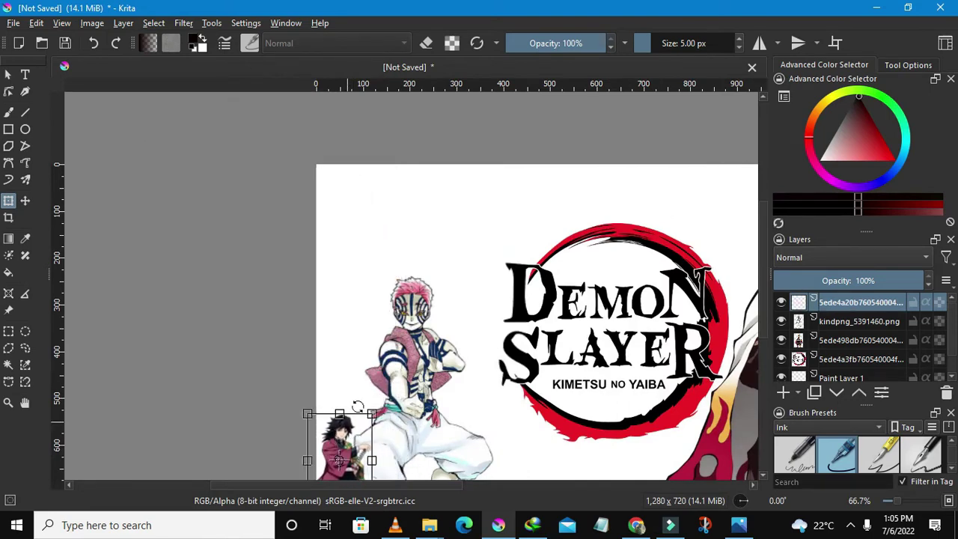
scroll(369, 404, "down", 3)
scroll(369, 403, "up", 1)
scroll(368, 401, "up", 1)
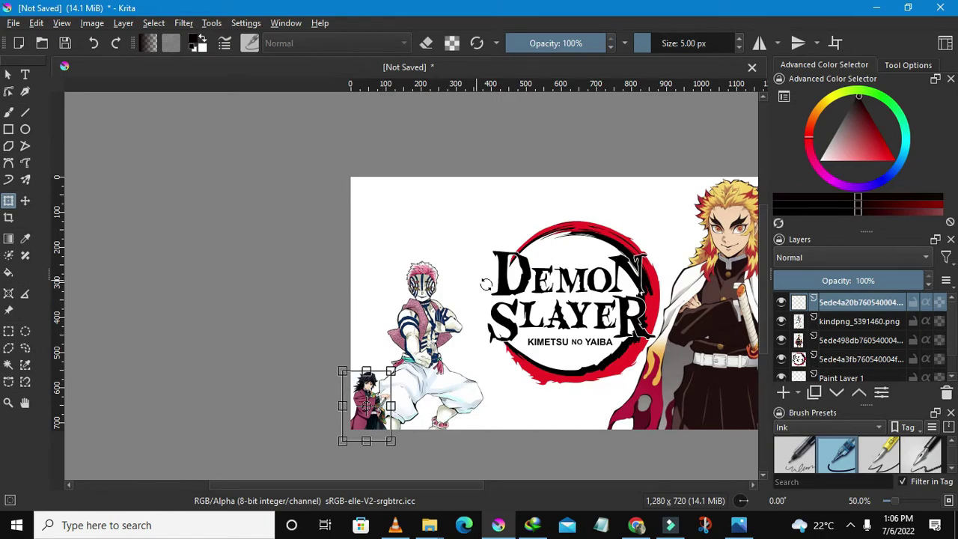
scroll(486, 285, "down", 1)
scroll(472, 344, "up", 1)
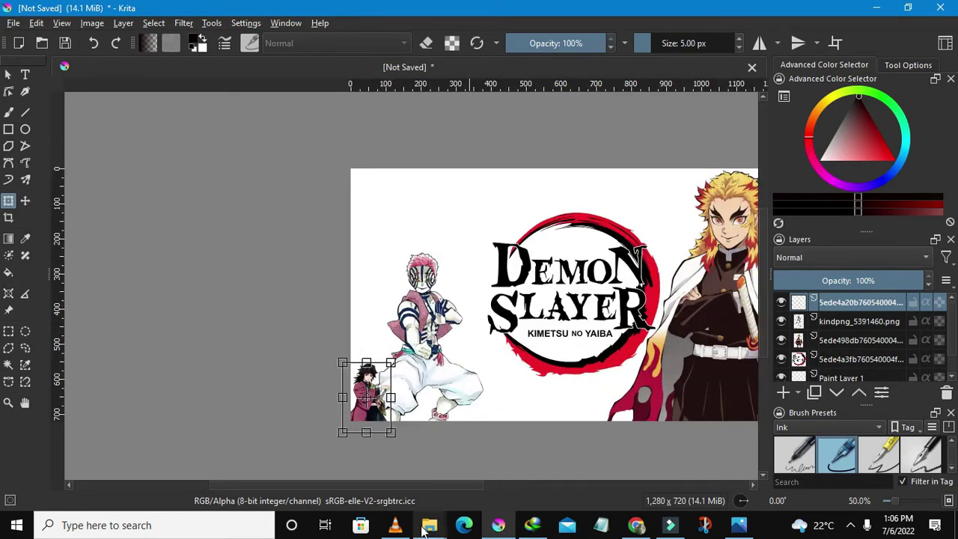
- Drop the yellow-haired swordsman image 5ede49b5b760540004f2c5e5 onto the banner as a new layer
left_click(330, 470)
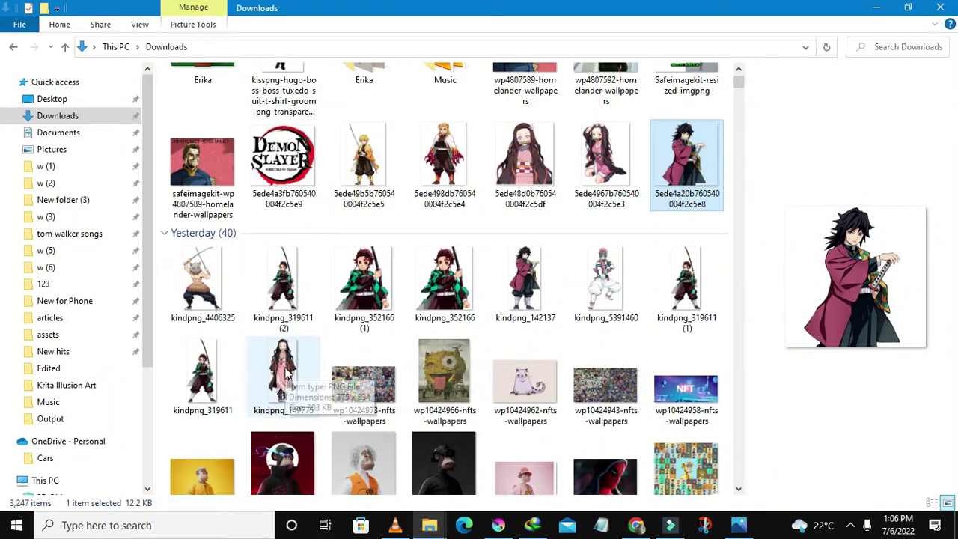
mouse_move(364, 161)
left_mouse_down()
mouse_move(431, 290)
mouse_move(408, 292)
mouse_move(507, 518)
mouse_move(467, 346)
left_mouse_up()
left_click(488, 352)
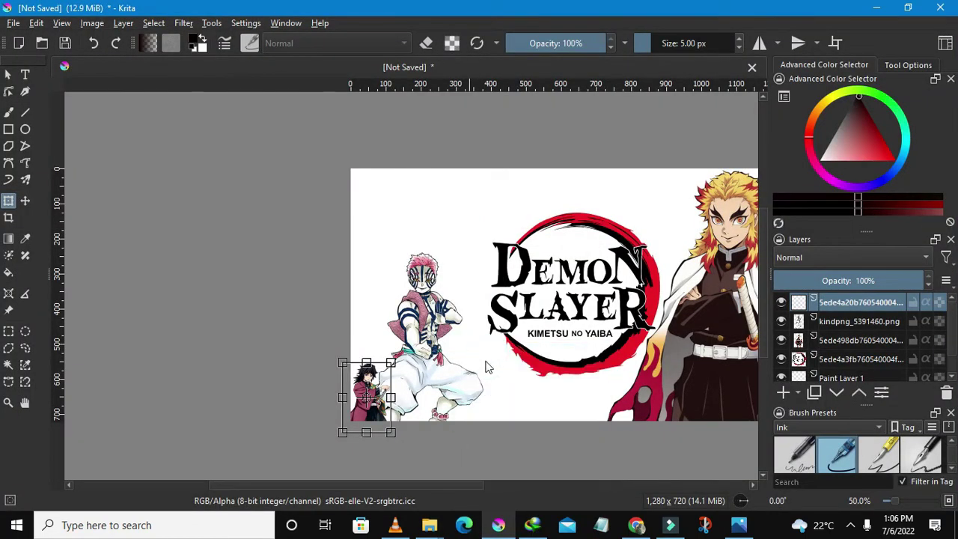
- Commit the yellow-haired swordsman layer and begin transforming it on the canvas
key("Return")
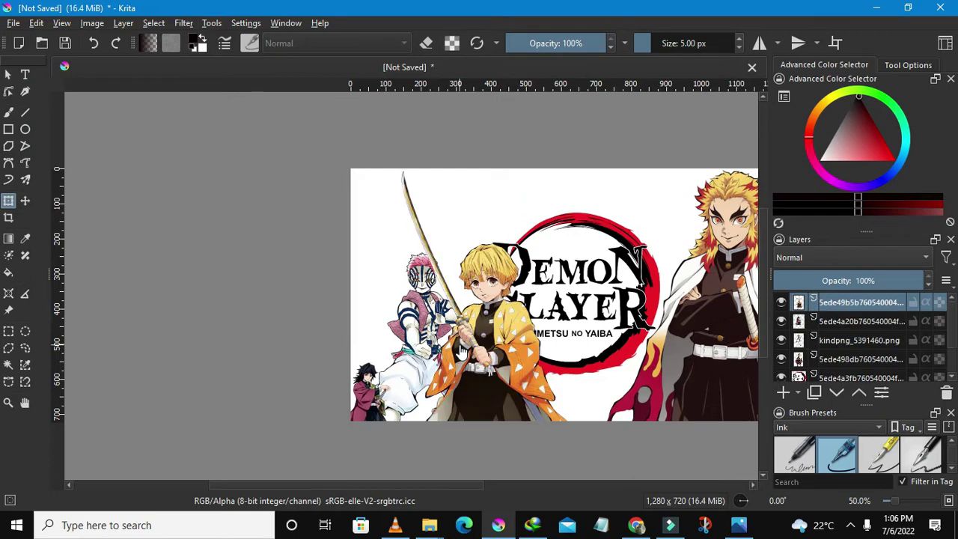
scroll(505, 364, "down", 1, "ctrl")
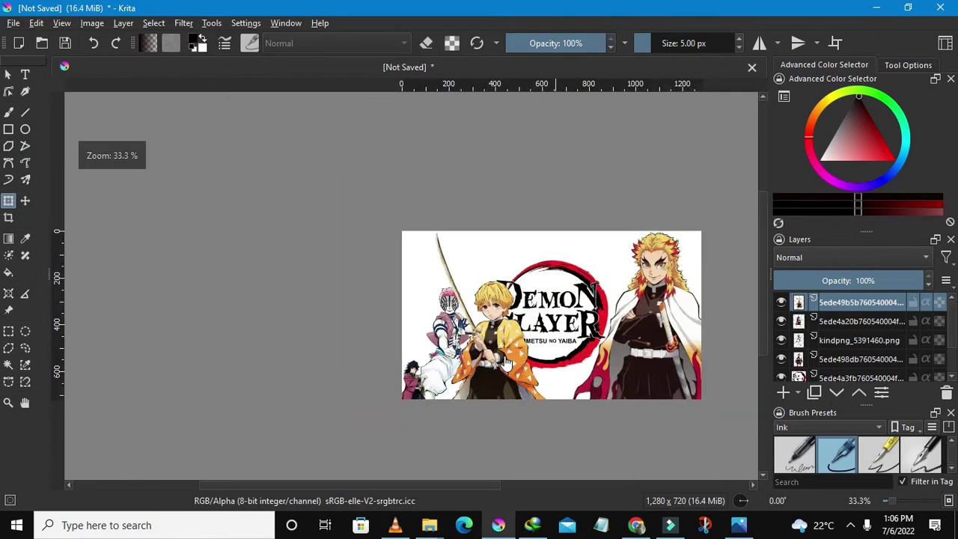
scroll(491, 338, "up", 1, "ctrl")
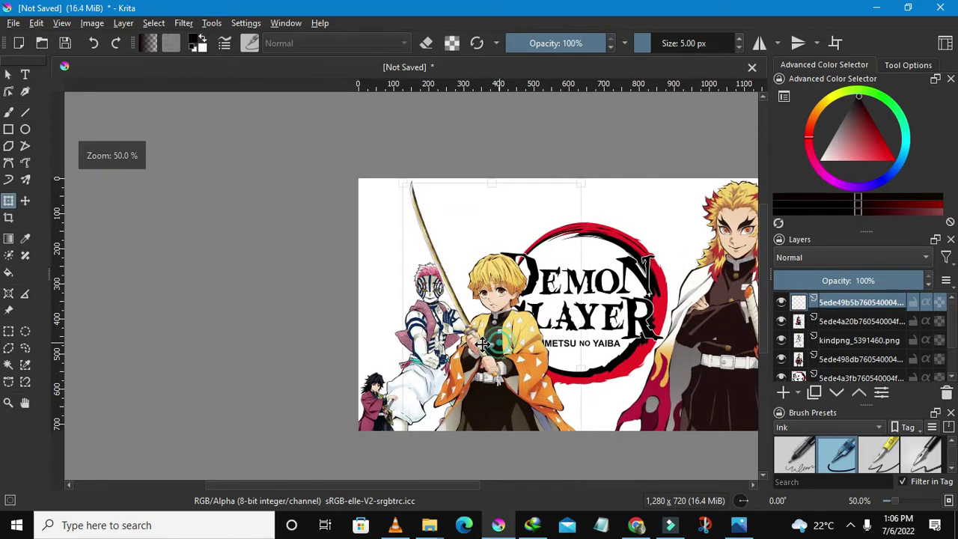
left_click(419, 319)
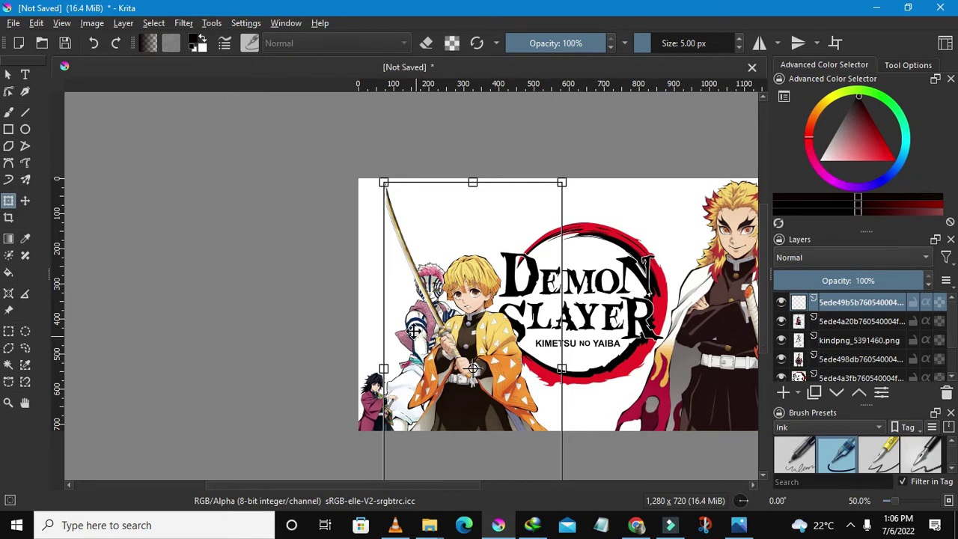
- Move the pink-haired kindpng_5391460.png character up and left on the banner
left_click(842, 322)
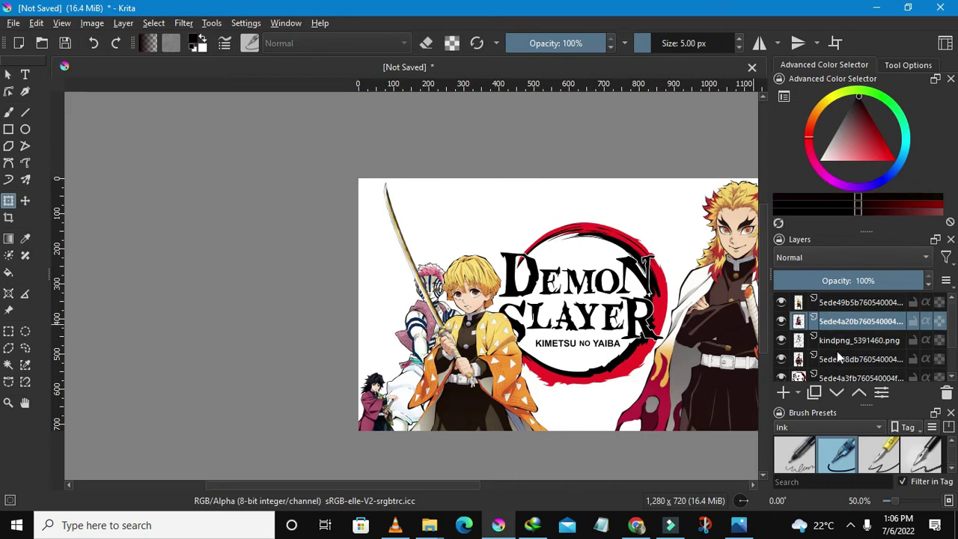
left_click(846, 340)
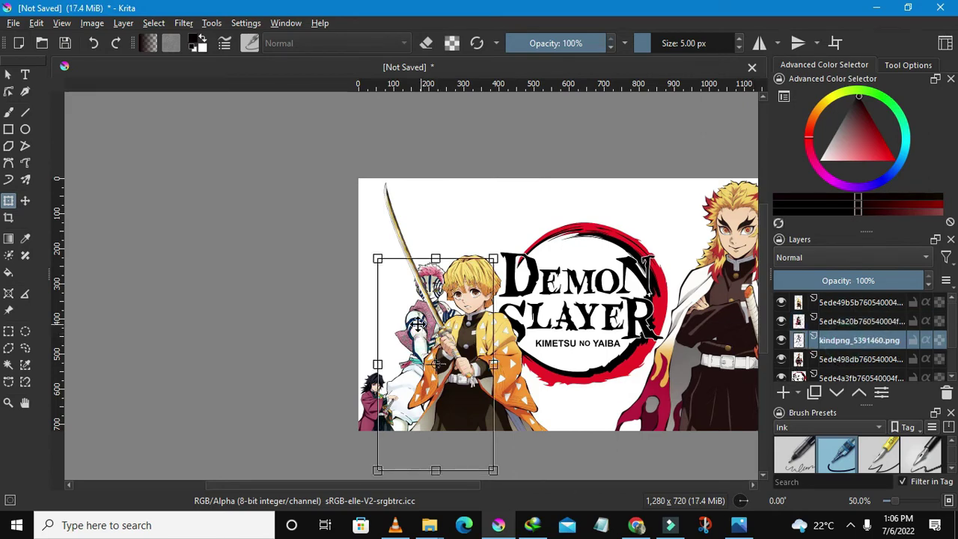
left_click_drag(424, 344, 380, 323)
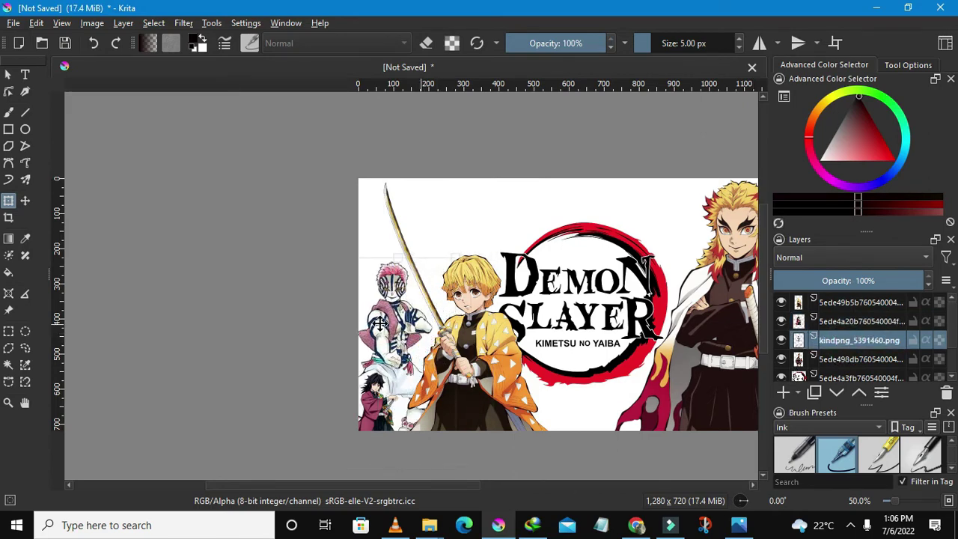
left_click_drag(379, 324, 377, 339)
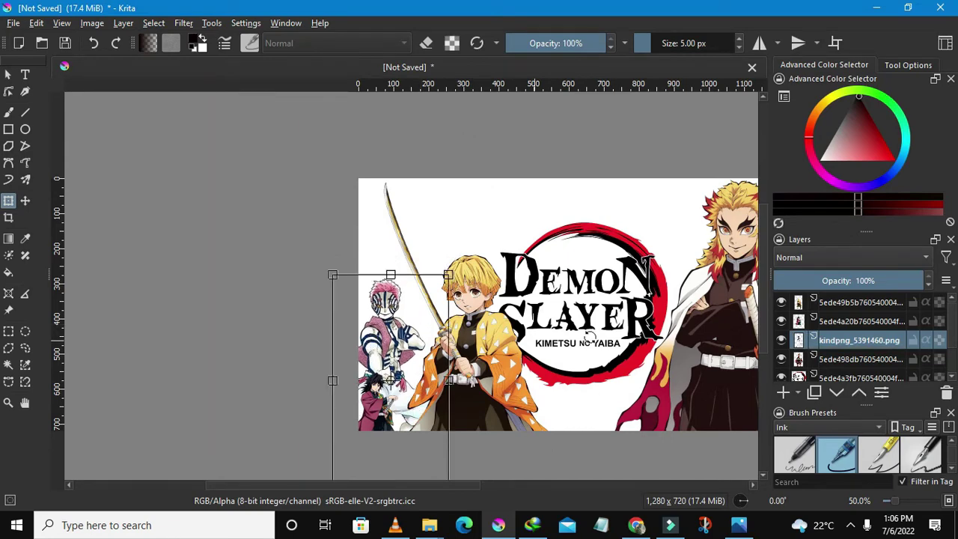
- Shift the yellow-haired swordsman layer slightly left, off the logo
left_click(846, 322)
left_click(849, 304)
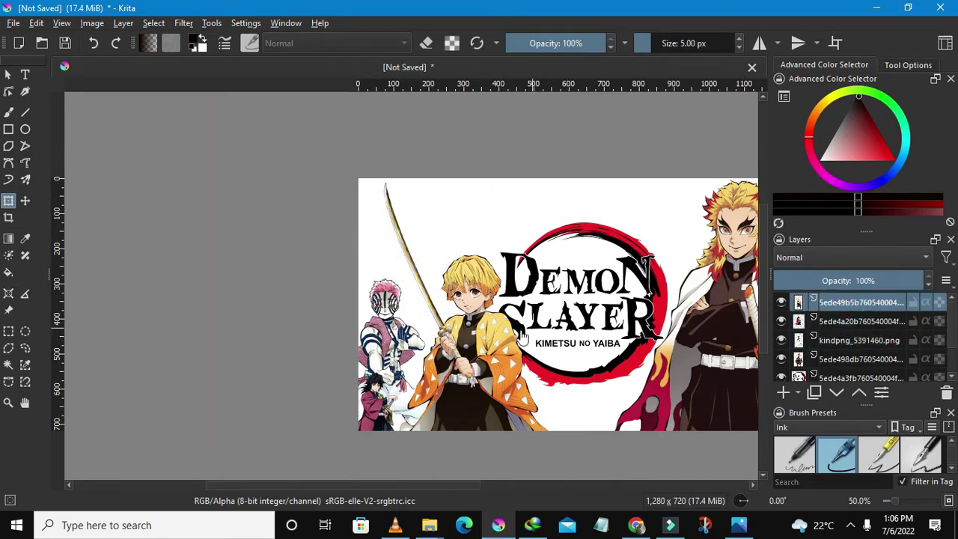
left_click_drag(456, 339, 432, 335)
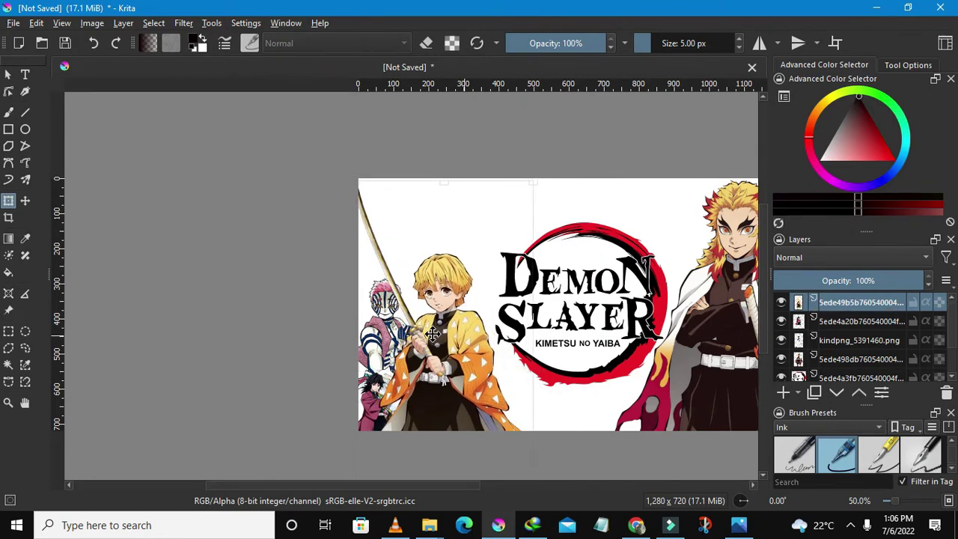
scroll(432, 335, "down", 2)
scroll(449, 334, "down", 1)
scroll(479, 334, "up", 2)
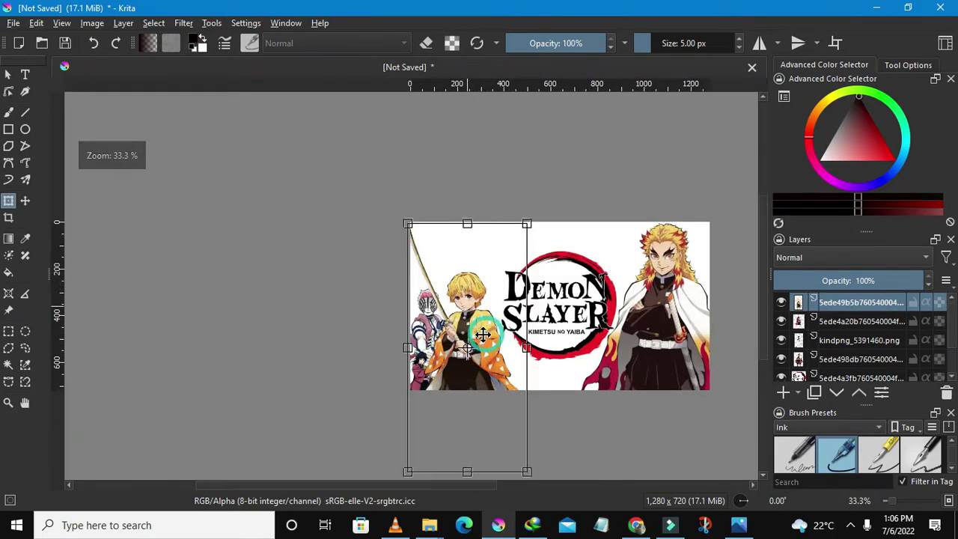
left_click_drag(483, 334, 486, 335)
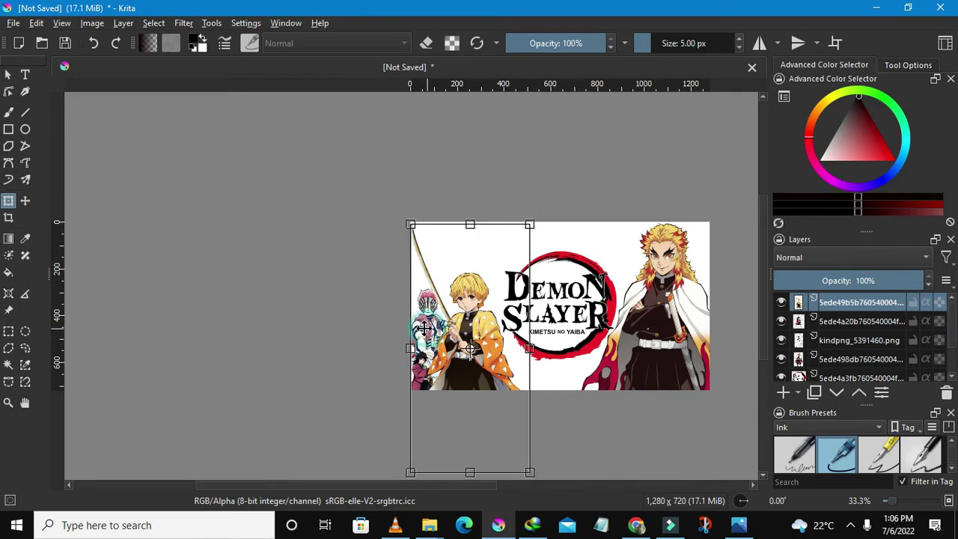
- Toggle the kindpng_5391460.png layer's visibility off and on to check placement
left_click(837, 346)
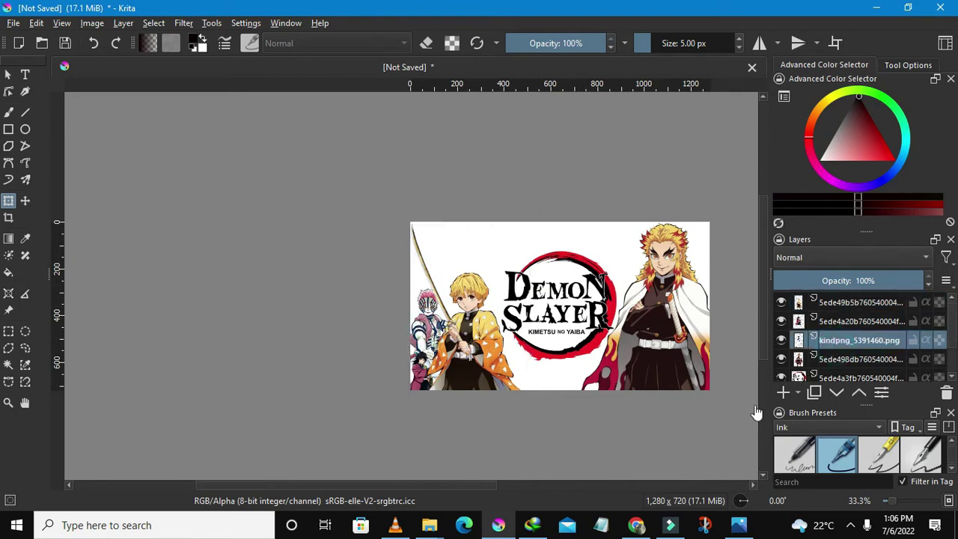
left_click(781, 340)
left_click(781, 340)
- Open Filter > Blur for the pink-haired layer and set the radius to 3
left_click(183, 24)
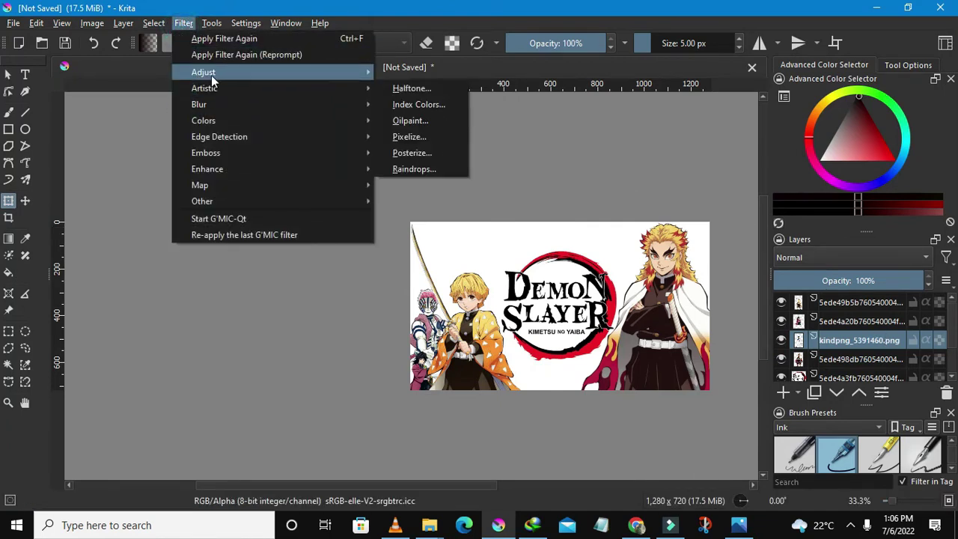
mouse_move(199, 104)
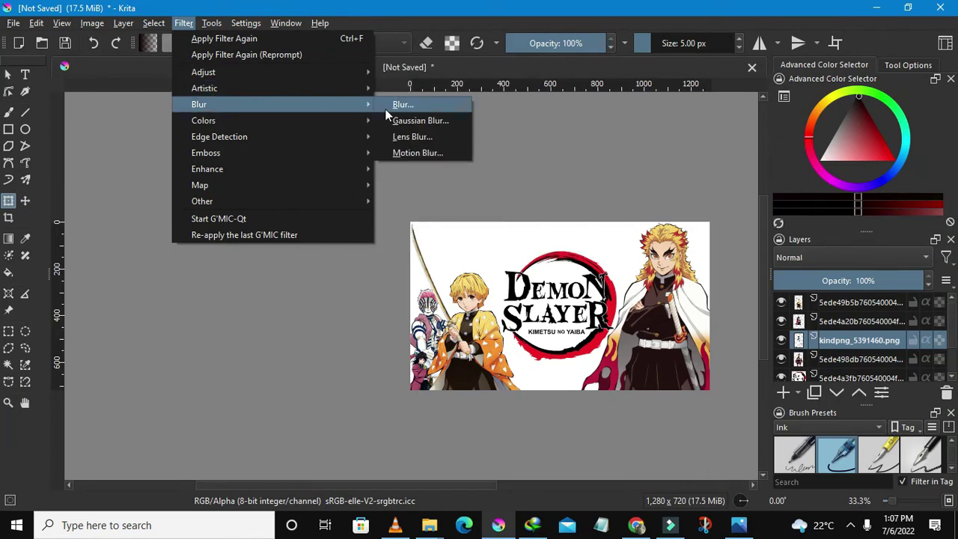
left_click(403, 105)
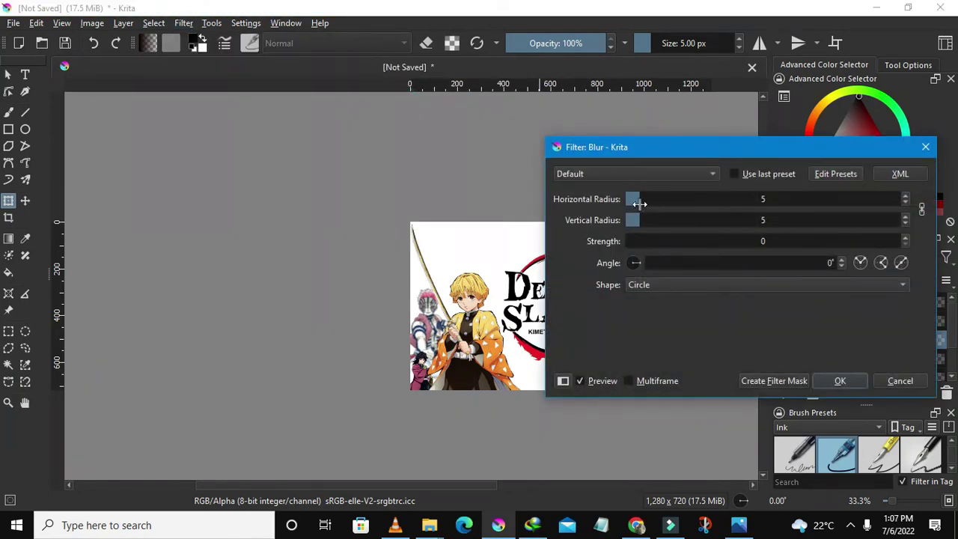
left_click_drag(638, 200, 633, 198)
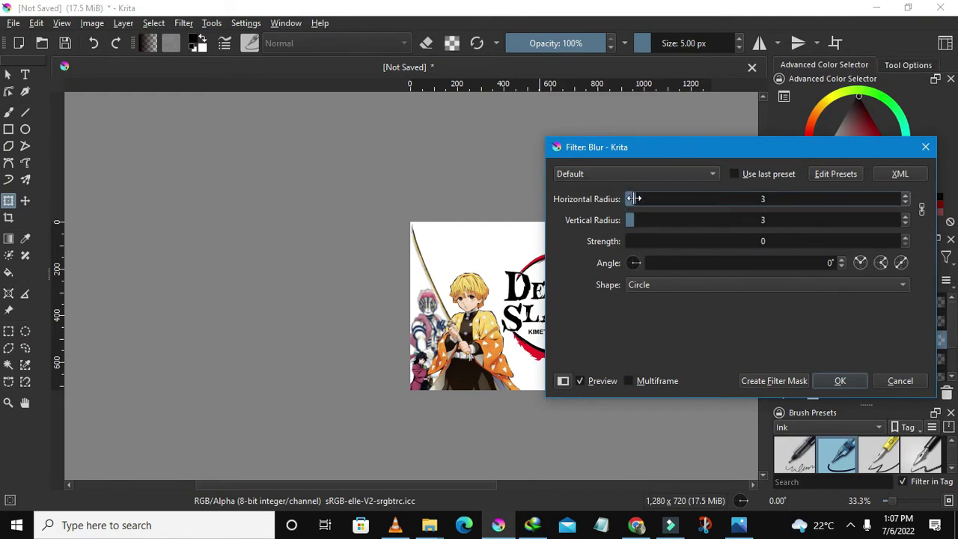
- Apply the radius-3 blur to the pink-haired character and zoom around the canvas
left_click(840, 380)
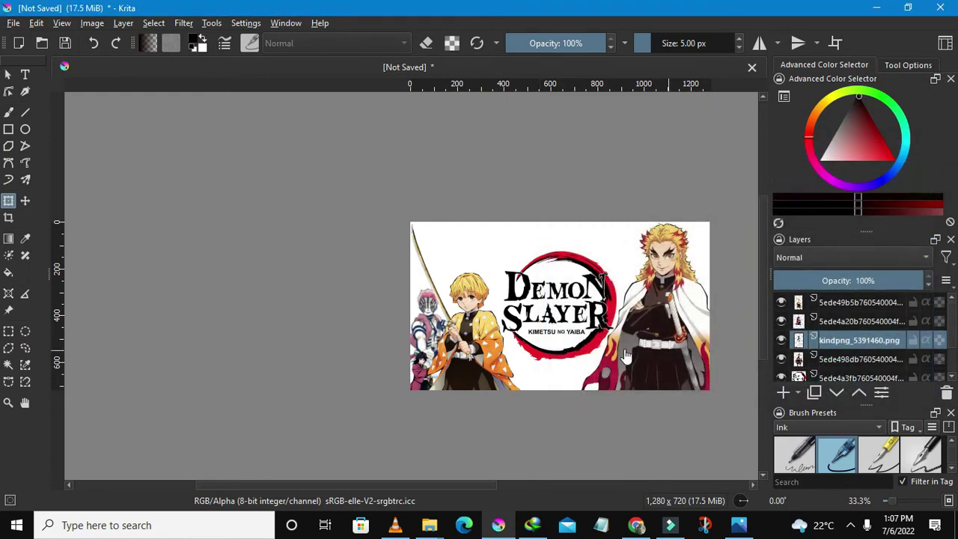
scroll(392, 352, "down", 2)
scroll(396, 354, "up", 1)
scroll(397, 354, "up", 3)
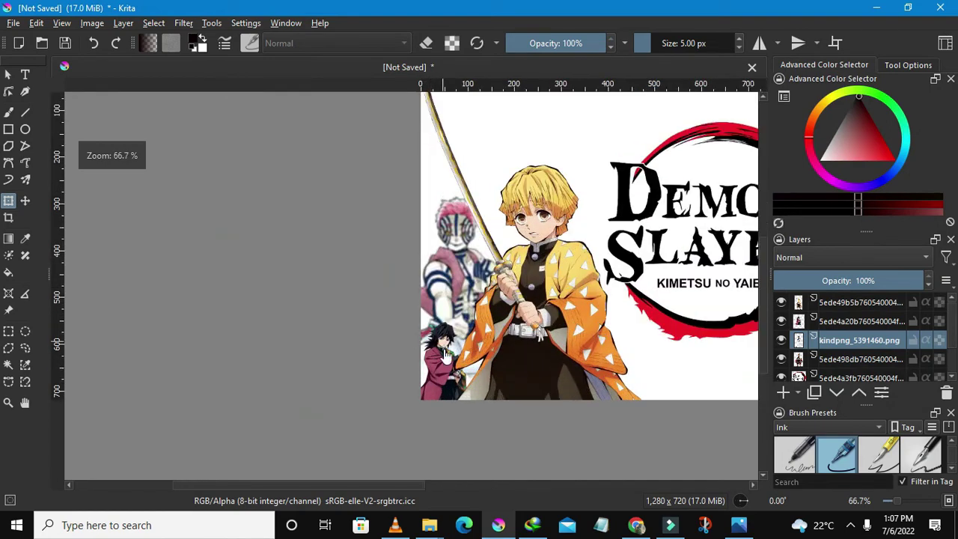
scroll(524, 317, "down", 2)
scroll(595, 318, "down", 1)
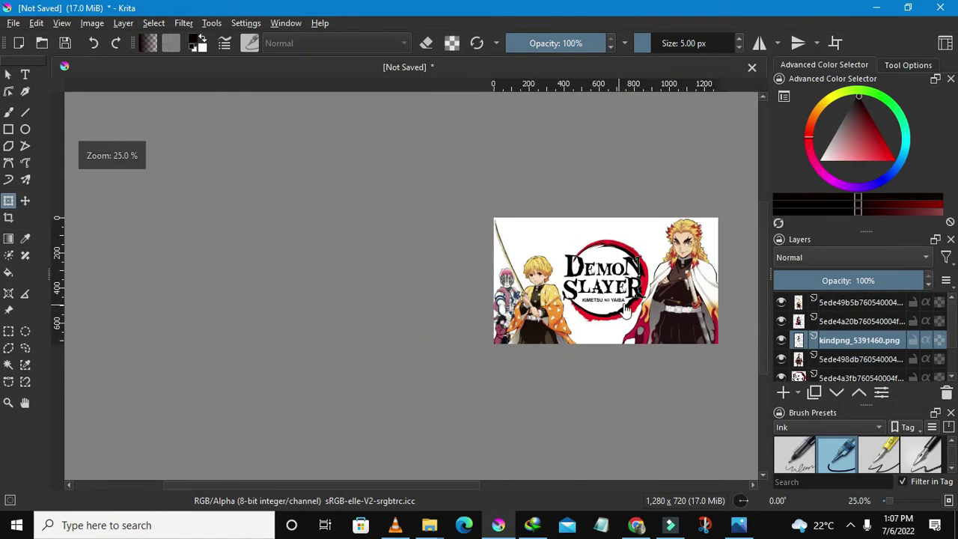
scroll(532, 394, "down", 1)
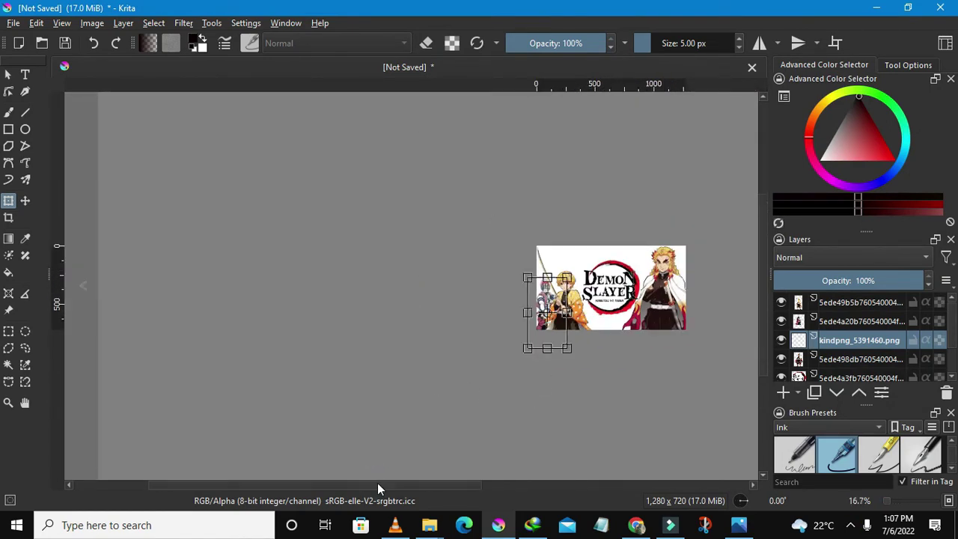
mouse_move(373, 485)
left_mouse_down()
mouse_move(393, 496)
mouse_move(443, 463)
left_mouse_up()
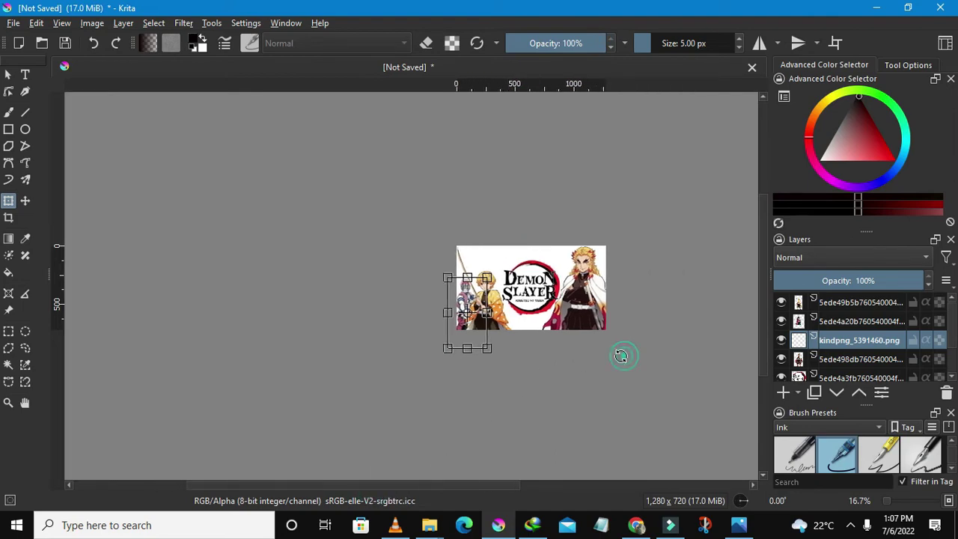
scroll(620, 356, "up", 1)
scroll(625, 327, "up", 1)
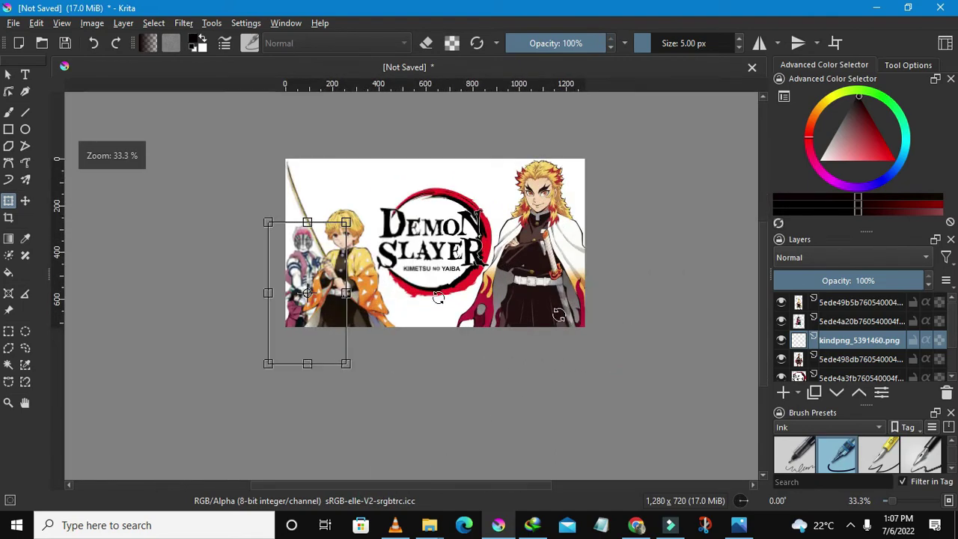
- Commit the pending transform and frame the whole banner at 66.7% zoom
left_click(9, 130)
scroll(427, 201, "up", 2)
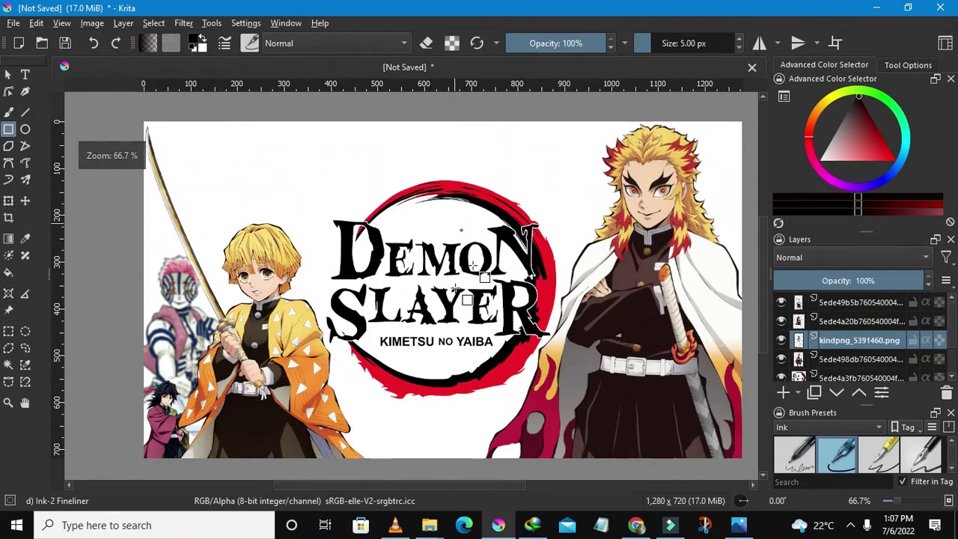
left_click_drag(325, 487, 330, 487)
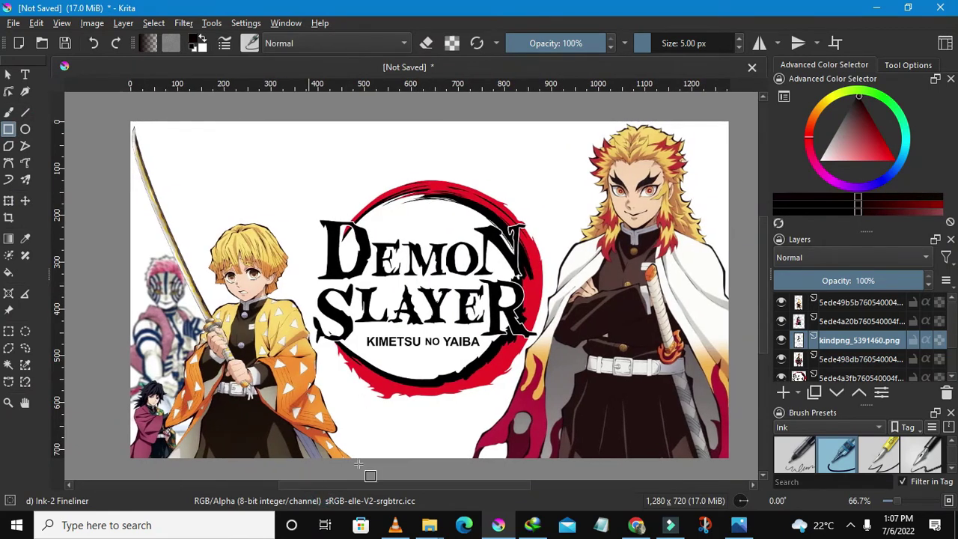
scroll(760, 282, "down", 1)
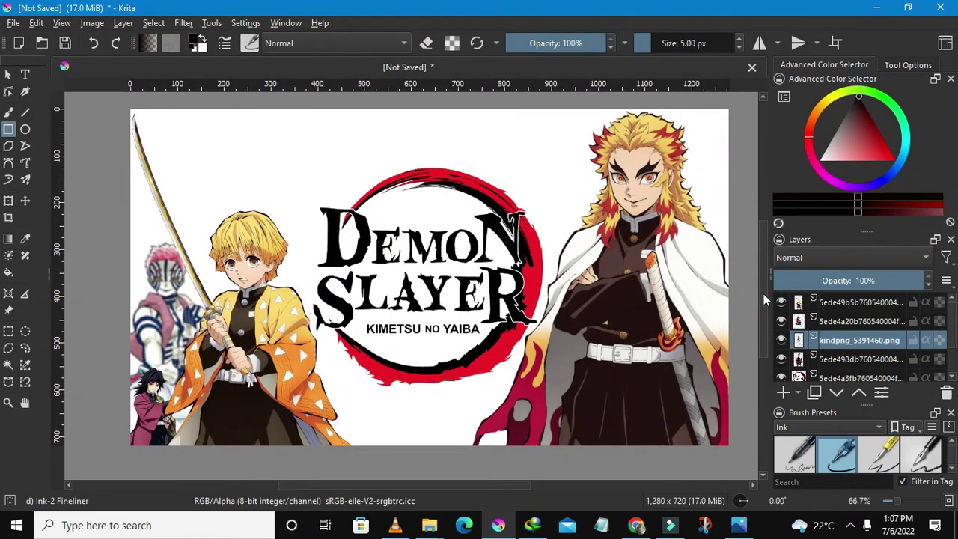
scroll(760, 283, "down", 1)
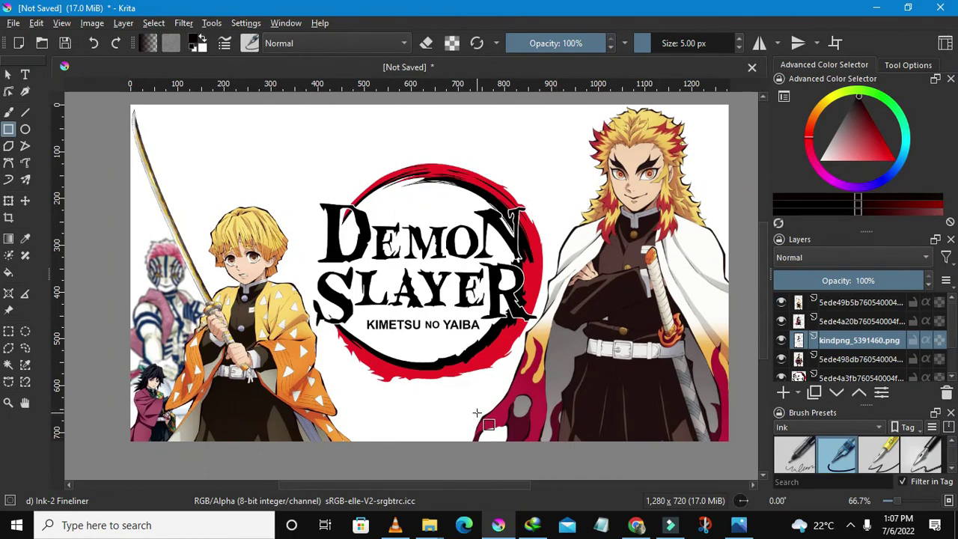
scroll(477, 412, "up", 2)
scroll(482, 406, "down", 2)
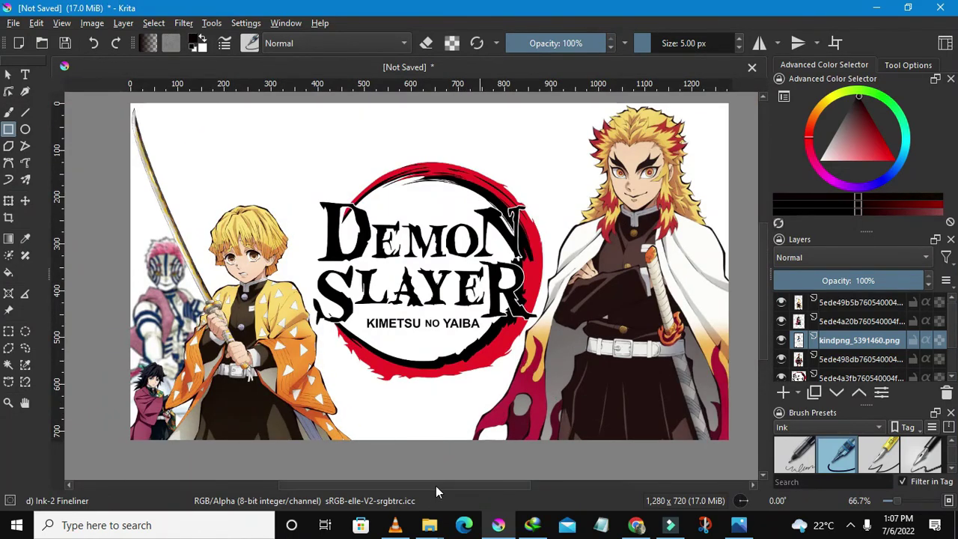
left_click_drag(440, 487, 444, 488)
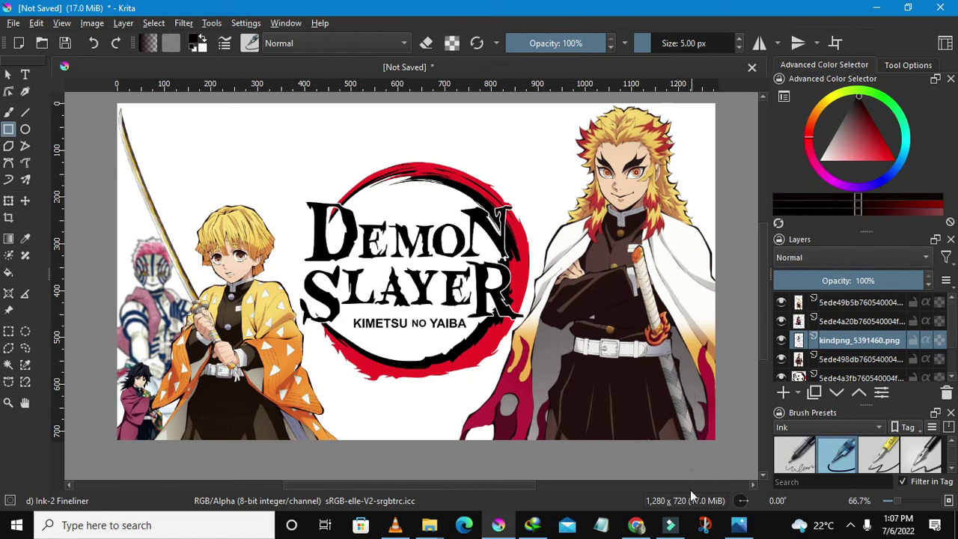
left_click(851, 526)
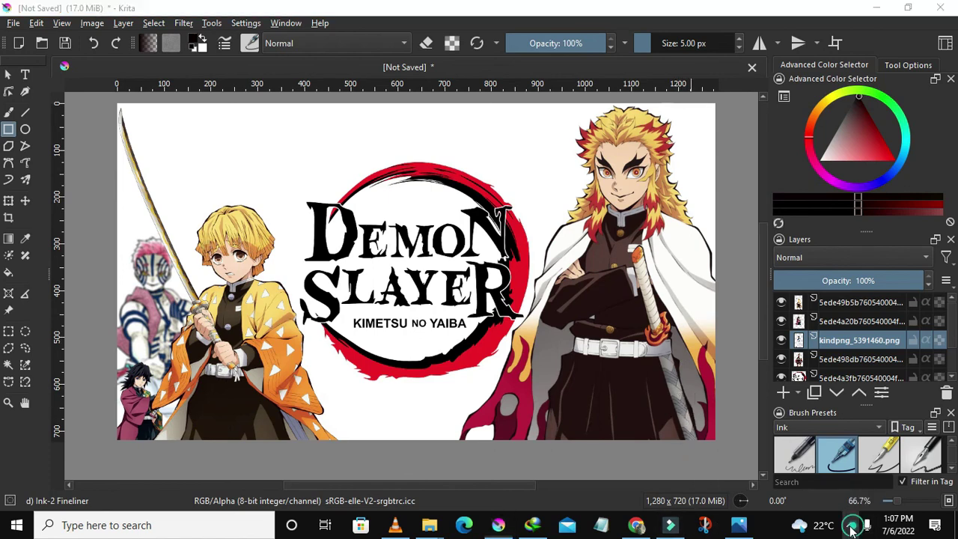